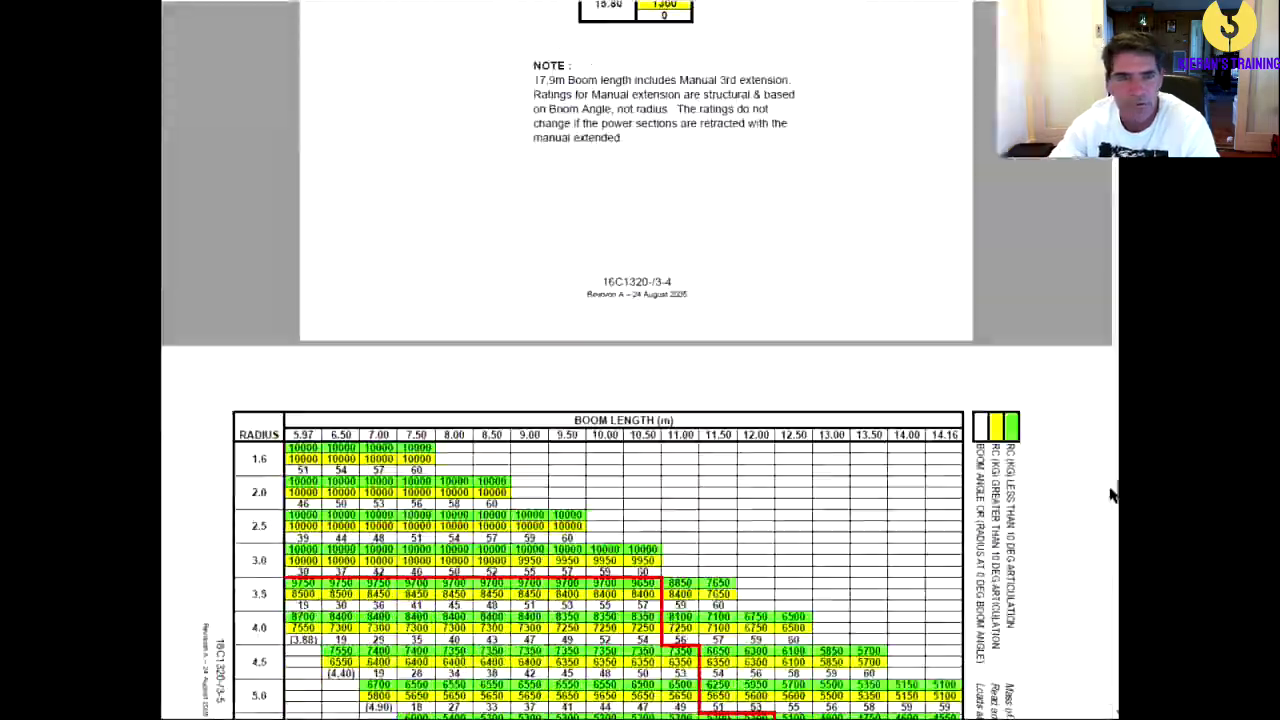
Scroll down through the LMI Duty 03, 02, 04, 05 and 06 load charts
{"action": "scroll", "coordinate": [1112, 503], "scroll_direction": "up", "scroll_amount": 10}
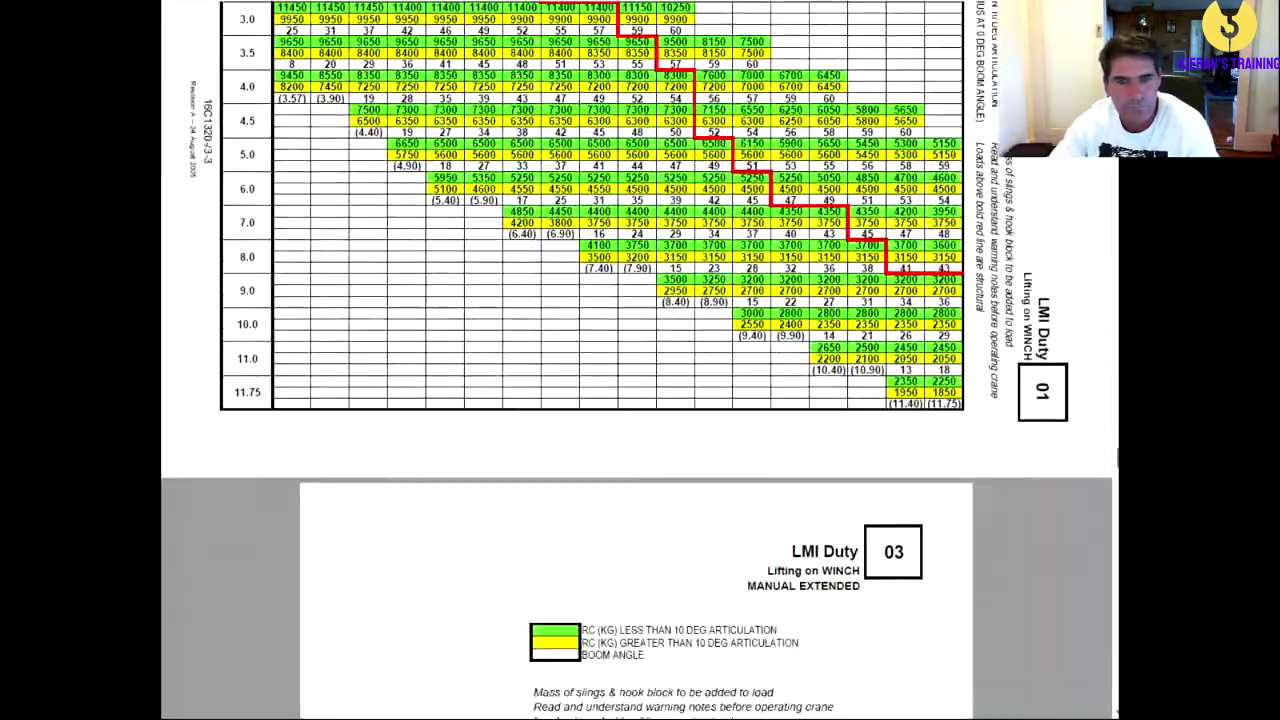
{"action": "scroll", "coordinate": [1112, 503], "scroll_direction": "up", "scroll_amount": 2}
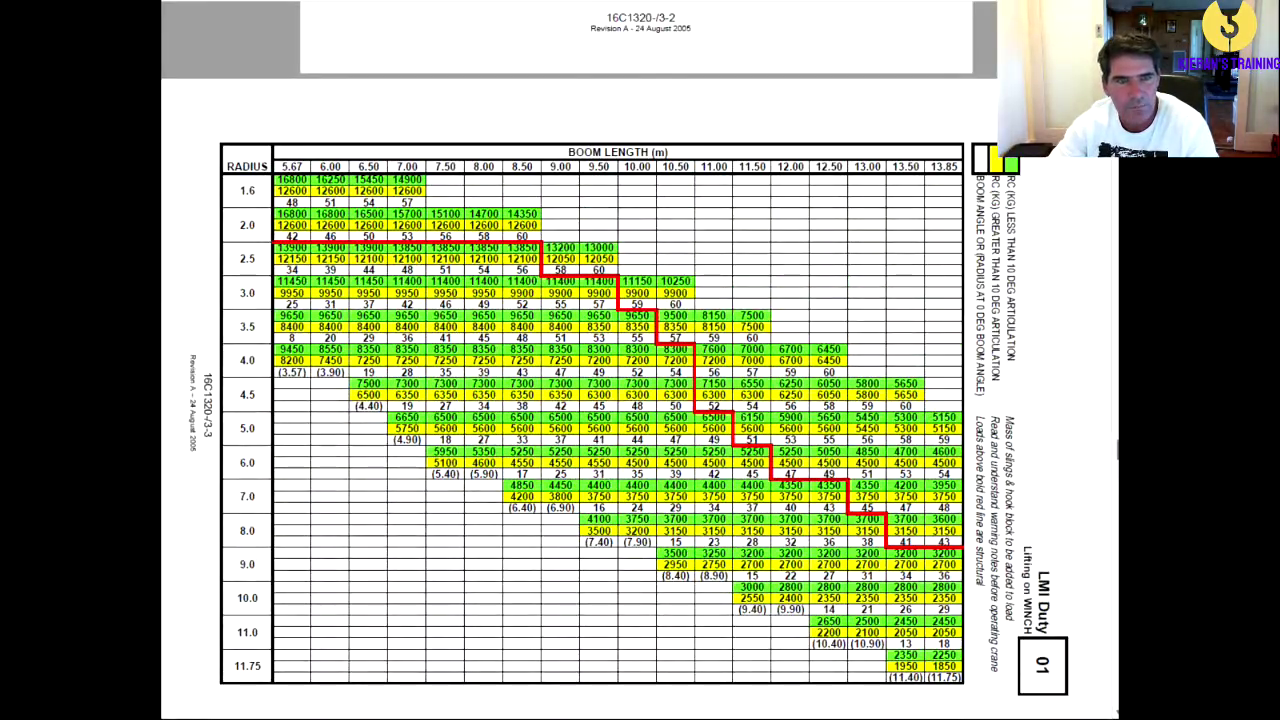
{"action": "scroll", "coordinate": [615, 348], "scroll_direction": "down", "scroll_amount": 2}
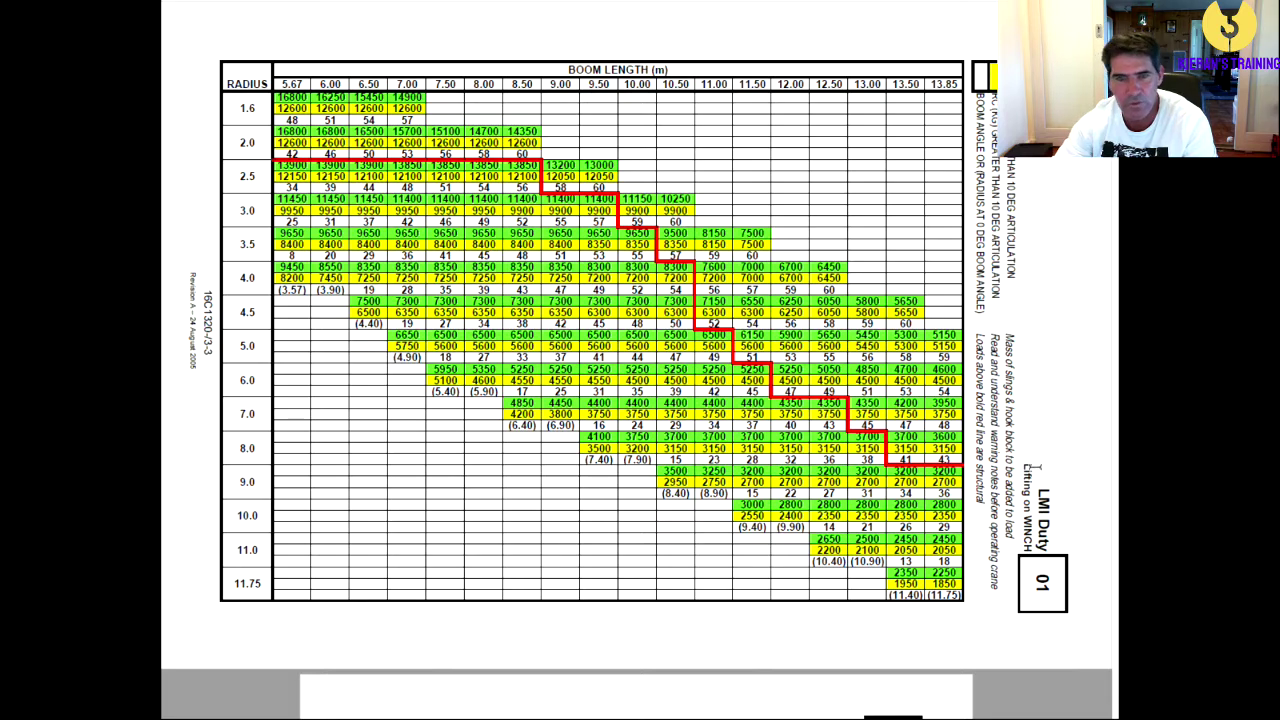
{"action": "scroll", "coordinate": [1035, 468], "scroll_direction": "down", "scroll_amount": 10}
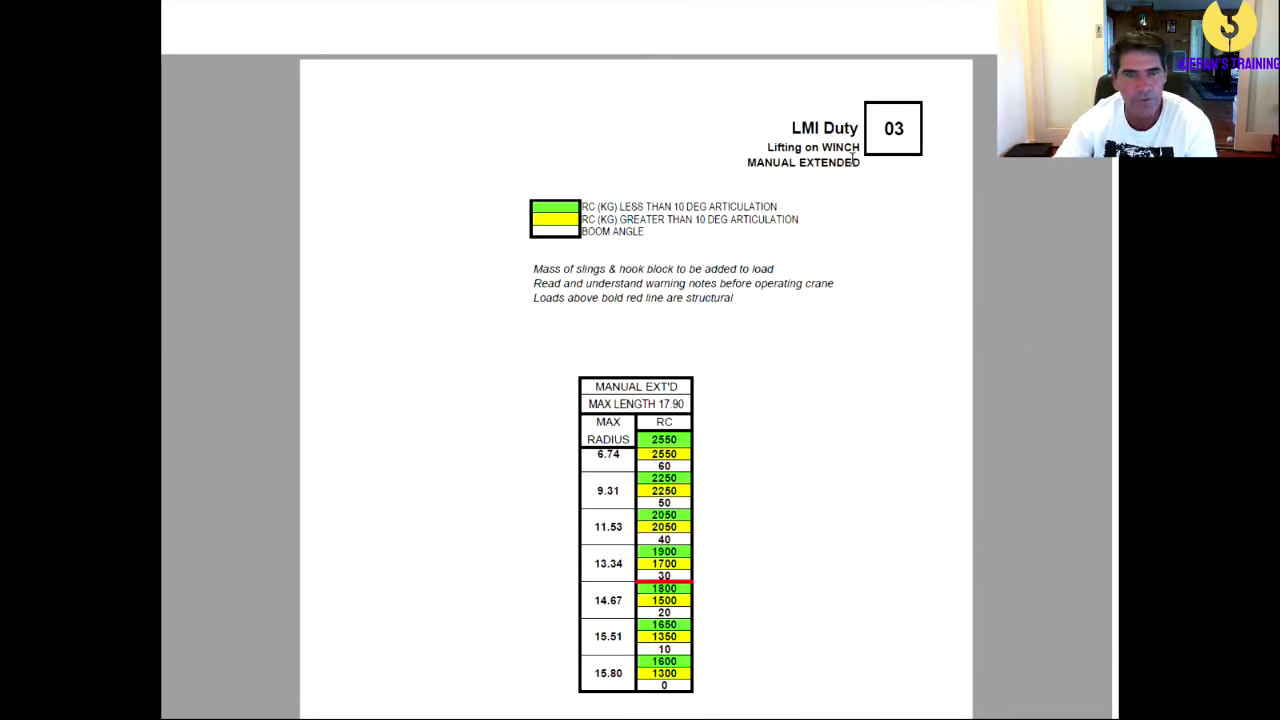
{"action": "scroll", "coordinate": [822, 178], "scroll_direction": "down", "scroll_amount": 3}
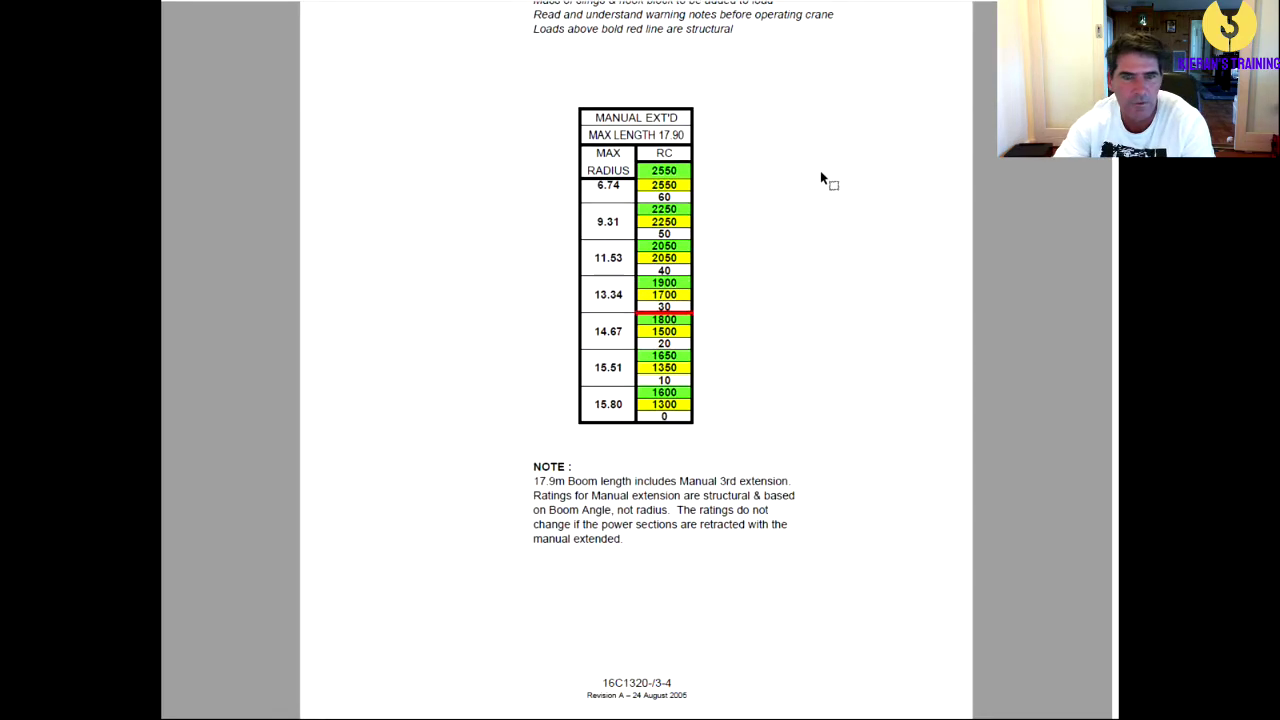
{"action": "scroll", "coordinate": [820, 178], "scroll_direction": "down", "scroll_amount": 12}
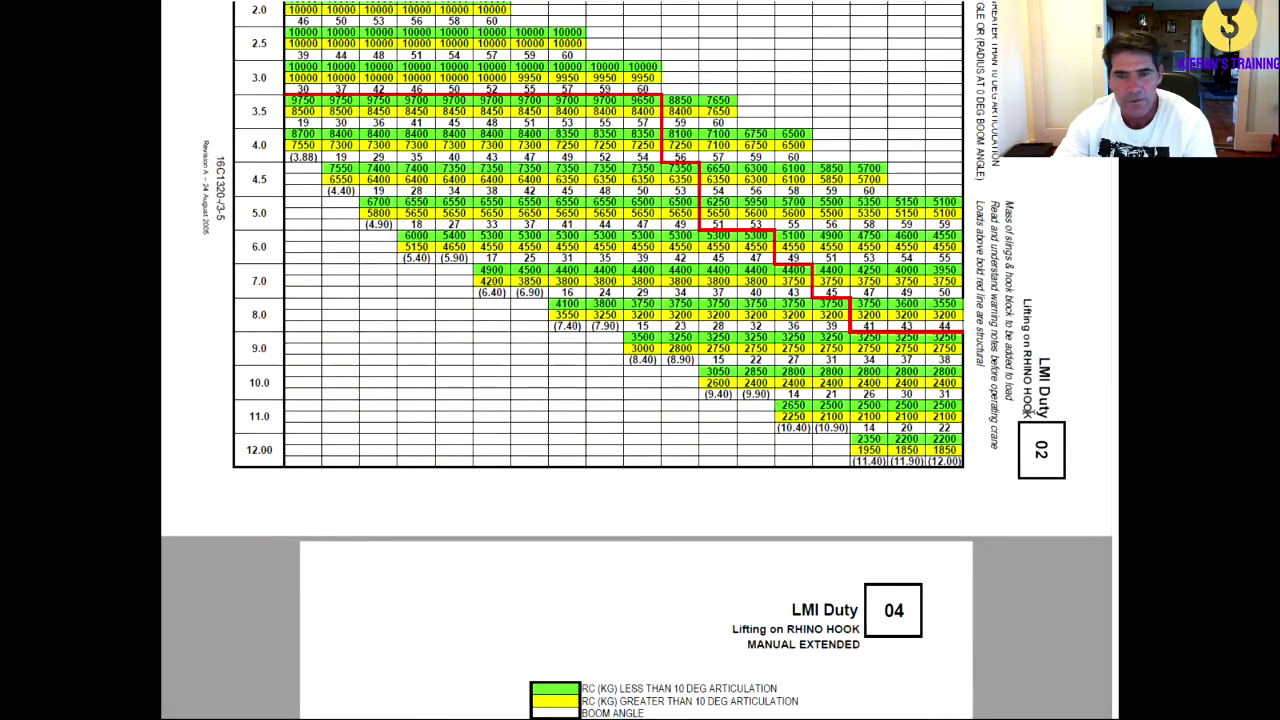
{"action": "scroll", "coordinate": [1021, 403], "scroll_direction": "down", "scroll_amount": 3}
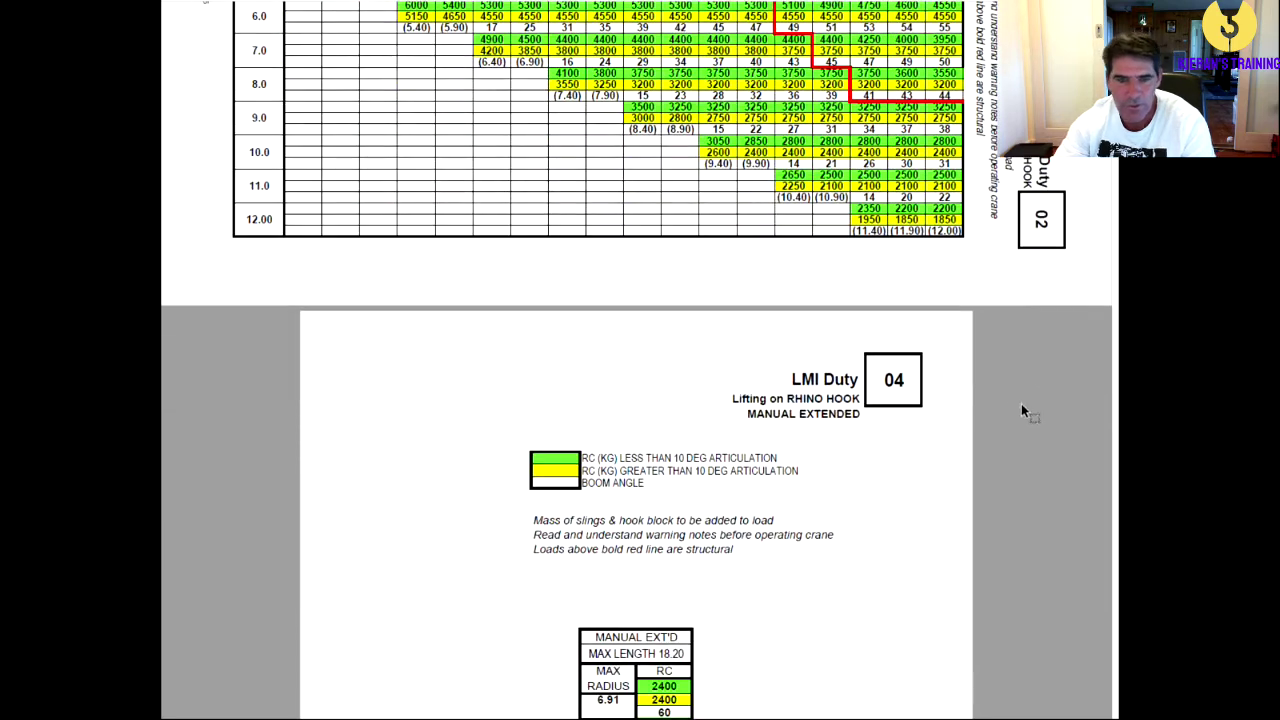
{"action": "scroll", "coordinate": [916, 426], "scroll_direction": "down", "scroll_amount": 3}
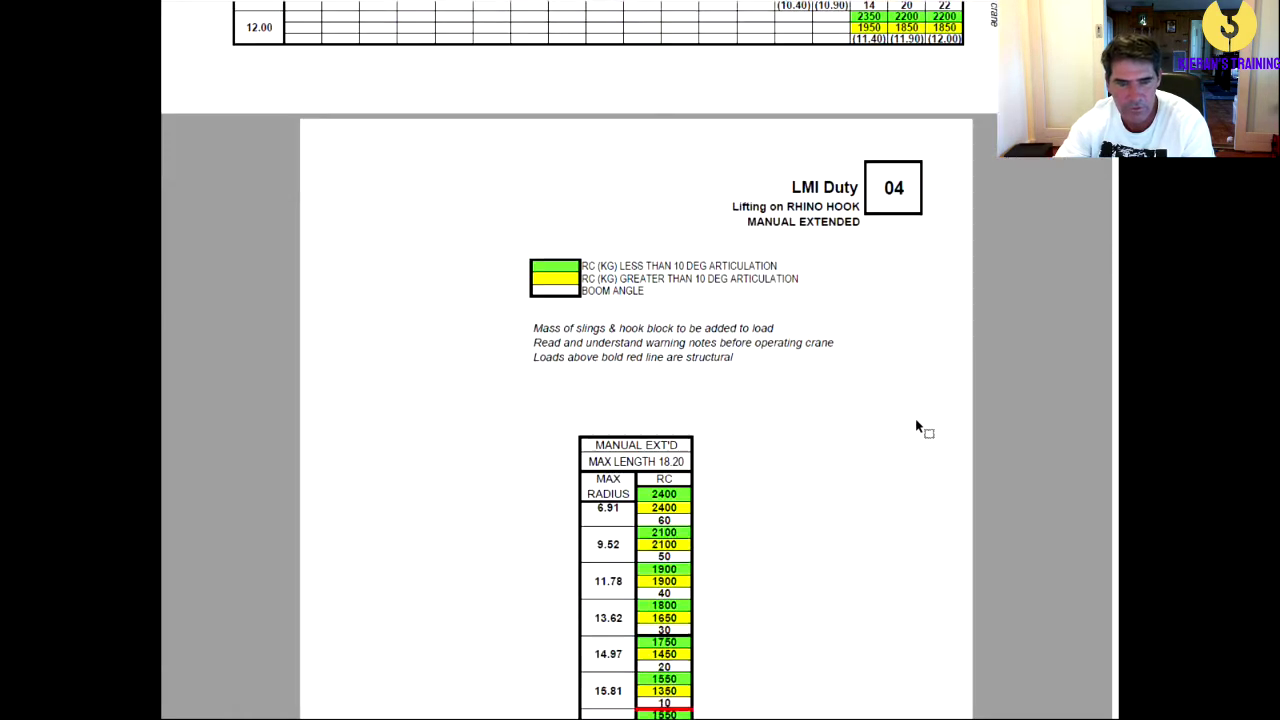
{"action": "scroll", "coordinate": [916, 427], "scroll_direction": "down", "scroll_amount": 12}
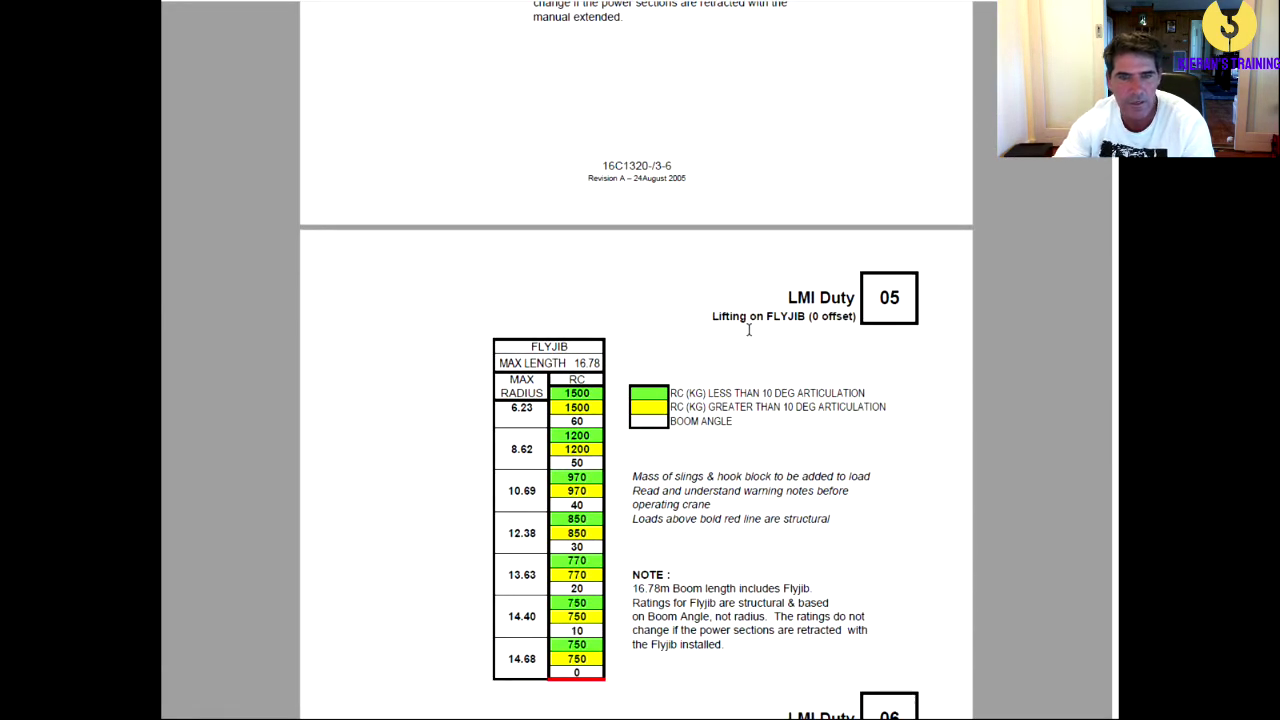
{"action": "scroll", "coordinate": [748, 329], "scroll_direction": "down", "scroll_amount": 5}
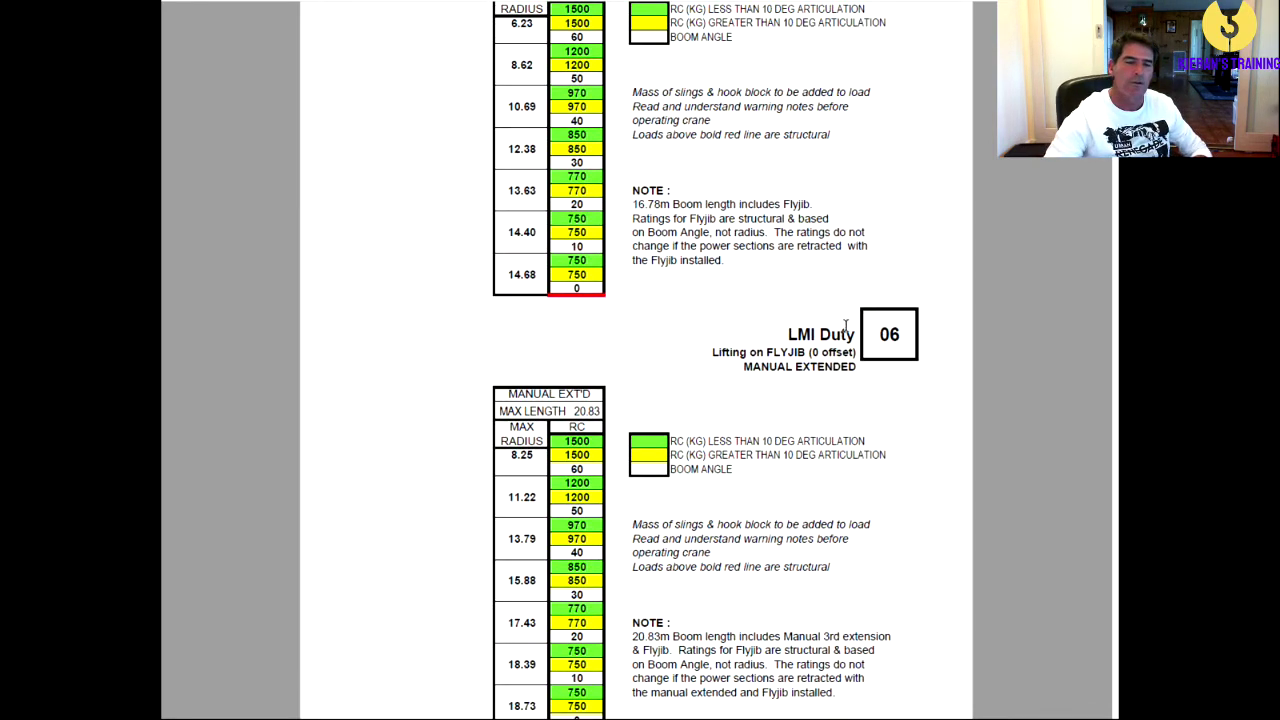
Scroll back up to the LMI Duty 01 winch chart
{"action": "scroll", "coordinate": [856, 285], "scroll_direction": "up", "scroll_amount": 5}
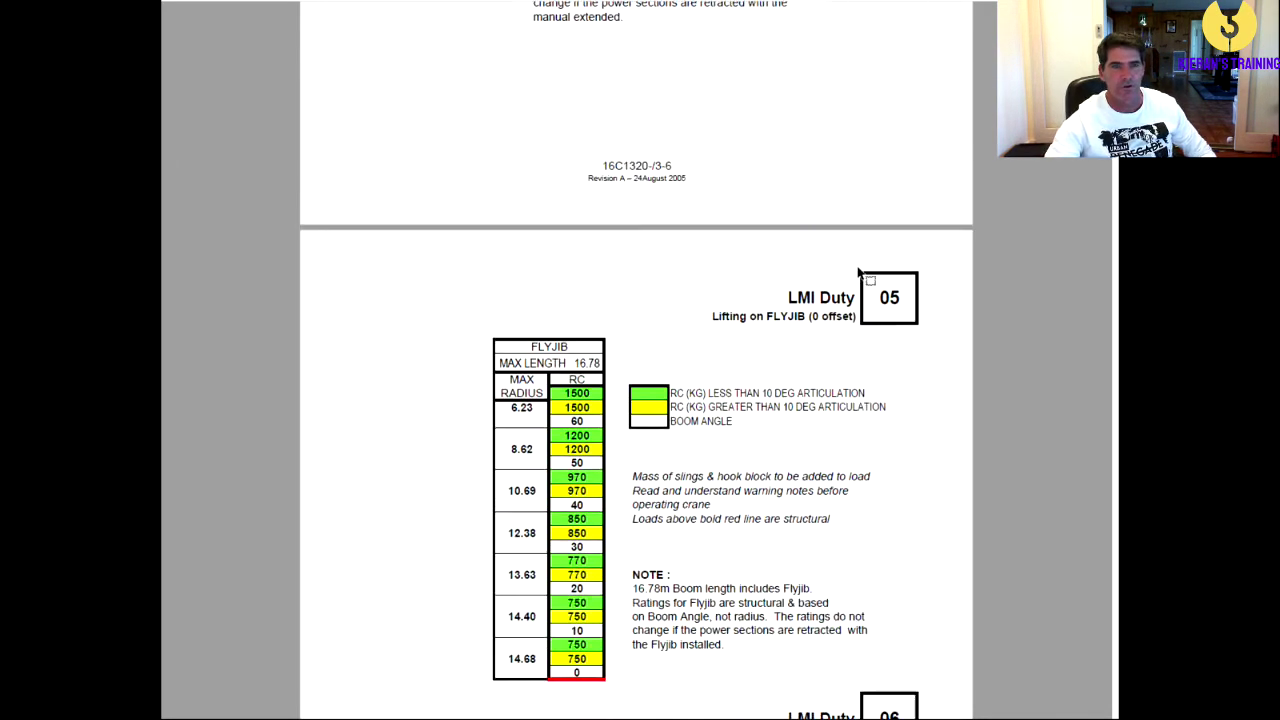
{"action": "scroll", "coordinate": [862, 262], "scroll_direction": "up", "scroll_amount": 16}
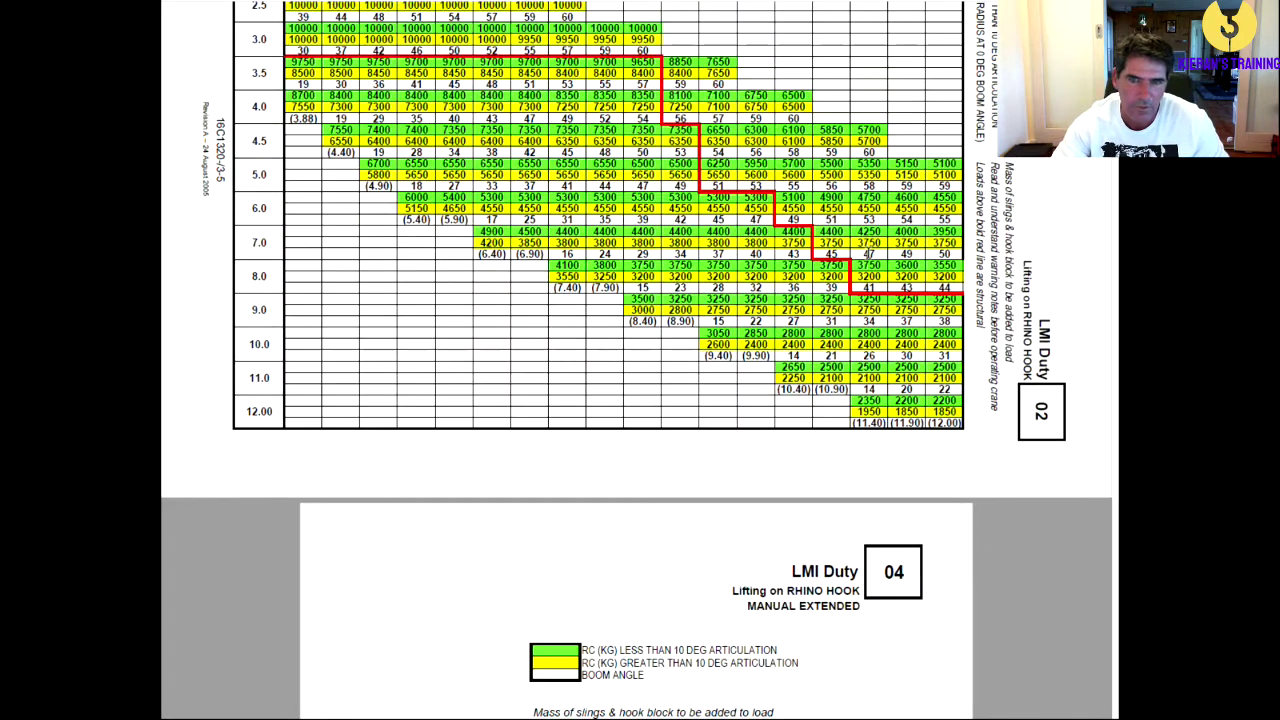
{"action": "scroll", "coordinate": [867, 251], "scroll_direction": "up", "scroll_amount": 14}
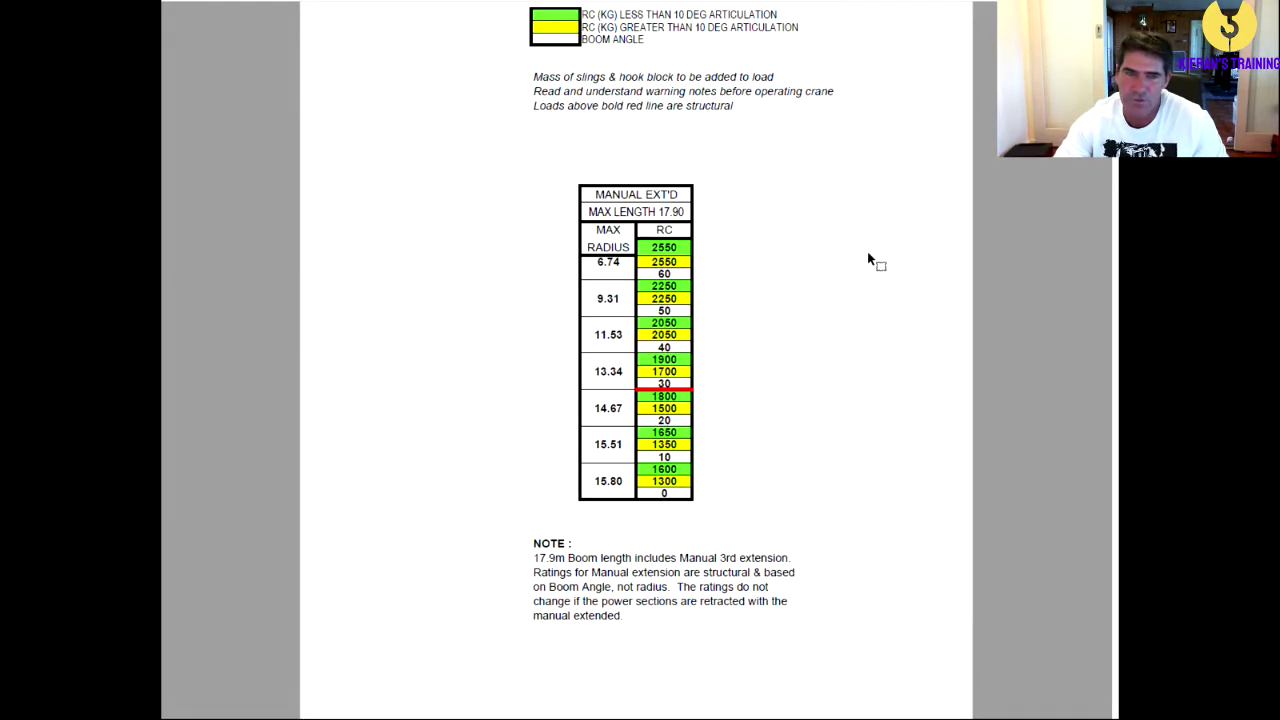
{"action": "scroll", "coordinate": [867, 251], "scroll_direction": "up", "scroll_amount": 9}
{"action": "scroll", "coordinate": [867, 251], "scroll_direction": "up", "scroll_amount": 2}
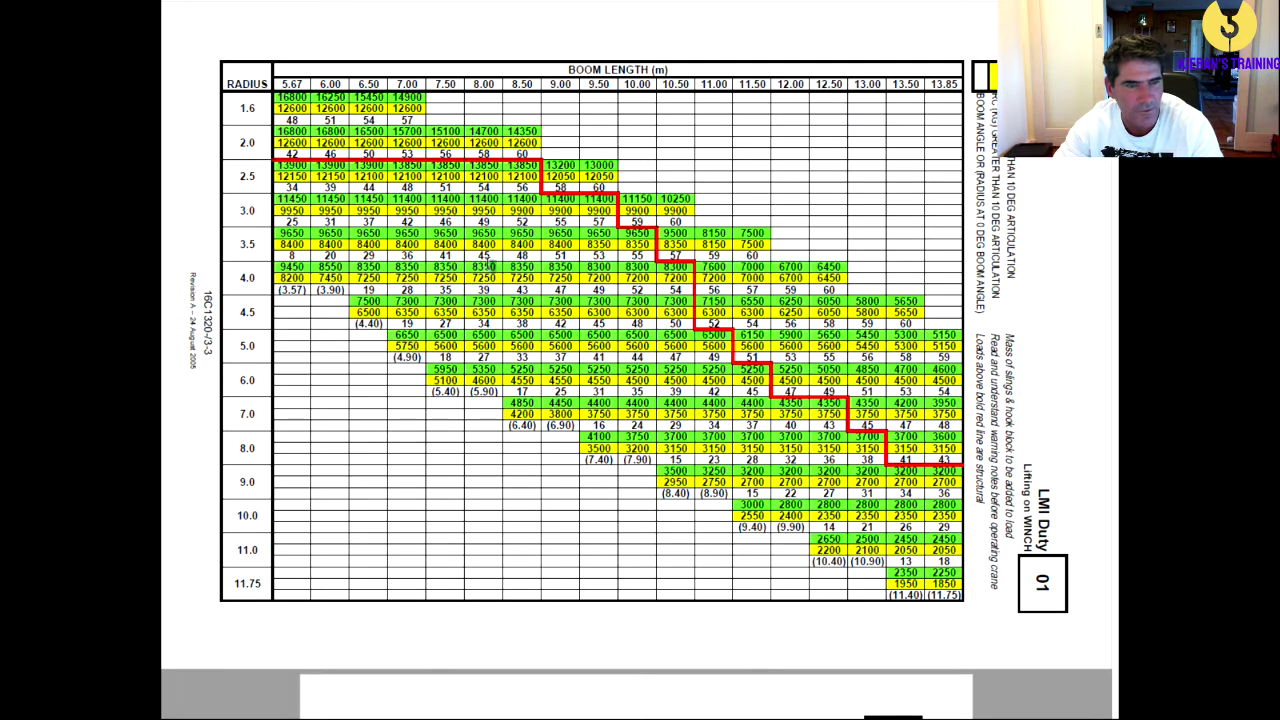
{"action": "left_click_drag", "start_coordinate": [476, 266], "coordinate": [477, 268]}
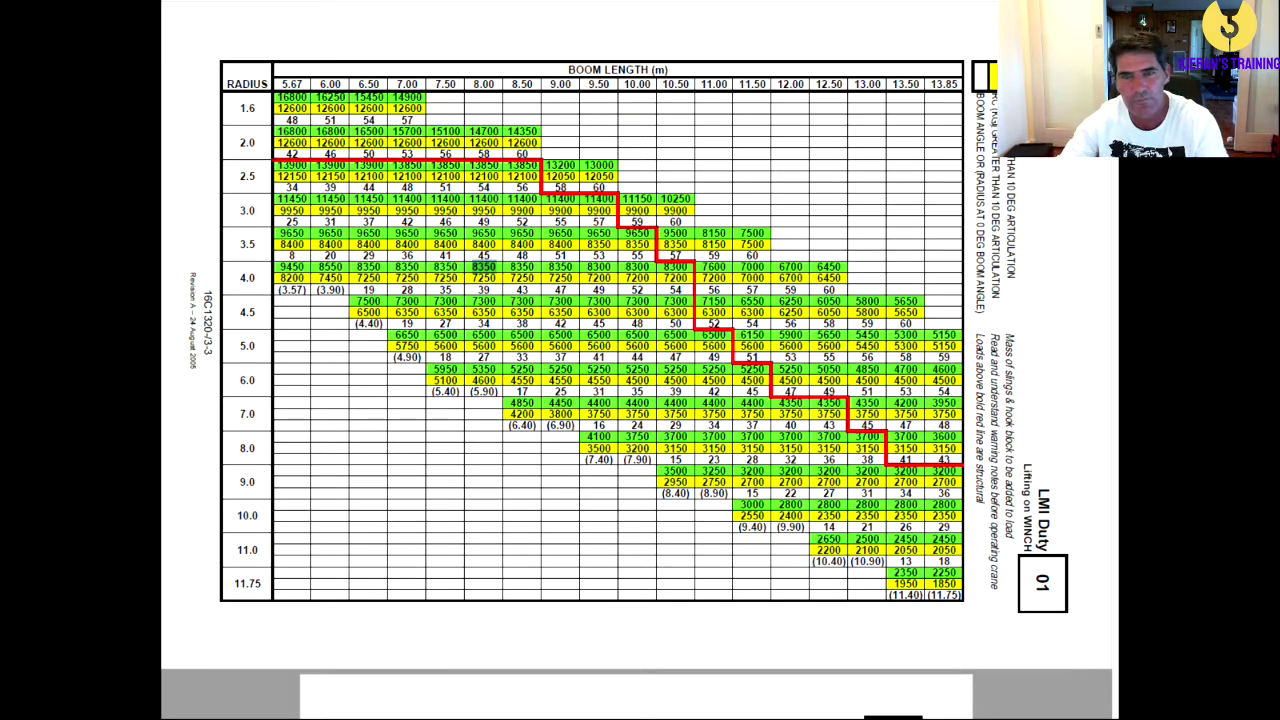
Bring the 4.0 m radius row into view to locate 8350 under the 8.00 m boom
{"action": "scroll", "coordinate": [1052, 218], "scroll_direction": "up", "scroll_amount": 1}
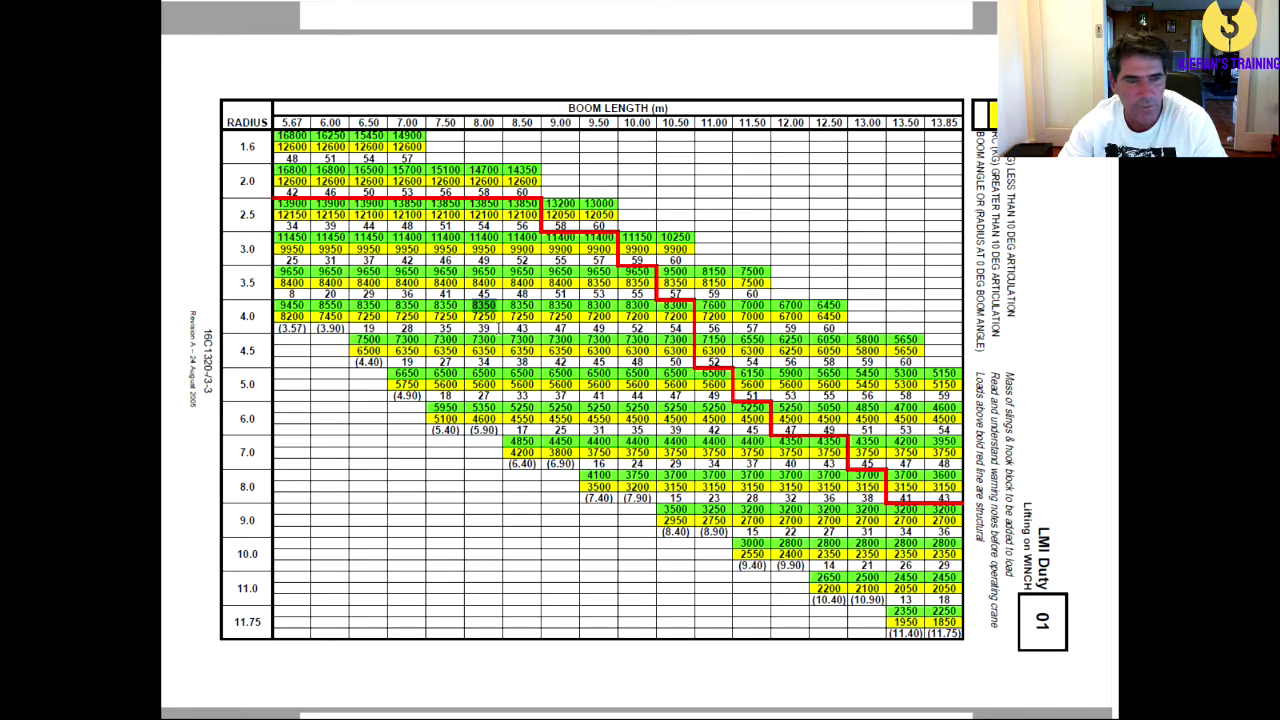
Highlight the 8350 kg rating at 4.0 m radius under the 8.00 m boom column
{"action": "left_click_drag", "start_coordinate": [484, 316], "coordinate": [492, 339]}
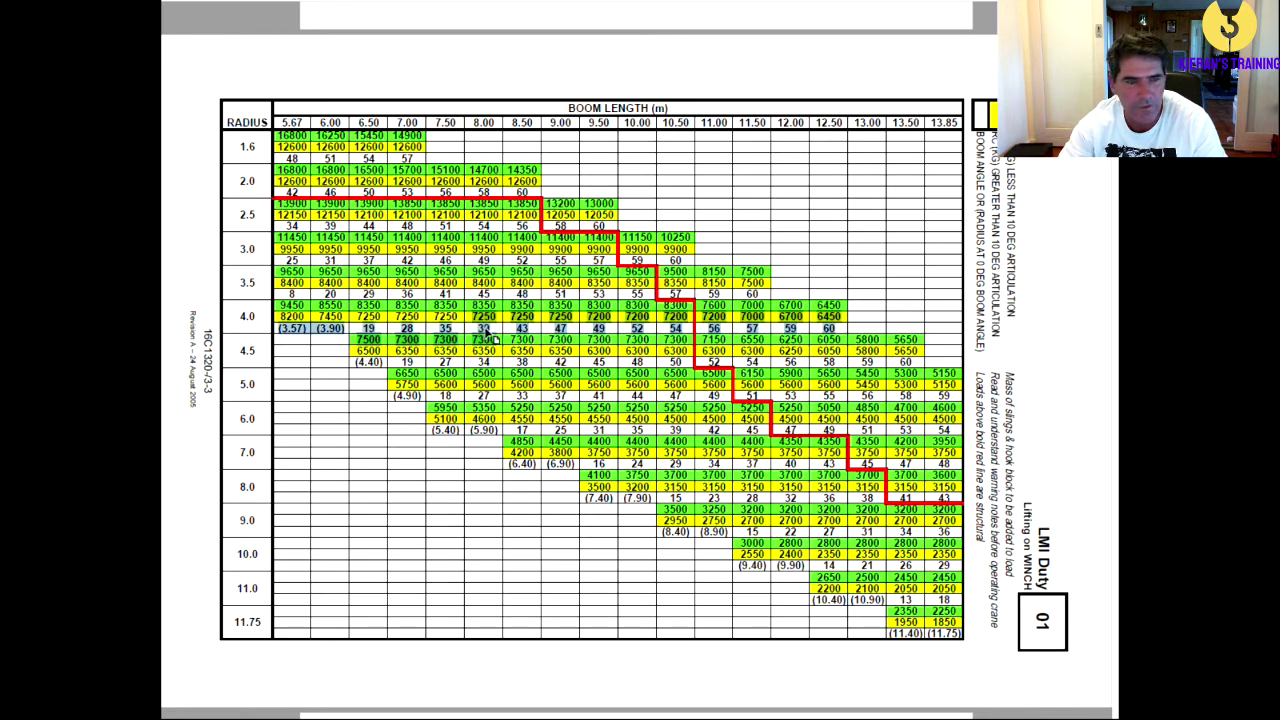
{"action": "left_click", "coordinate": [496, 328]}
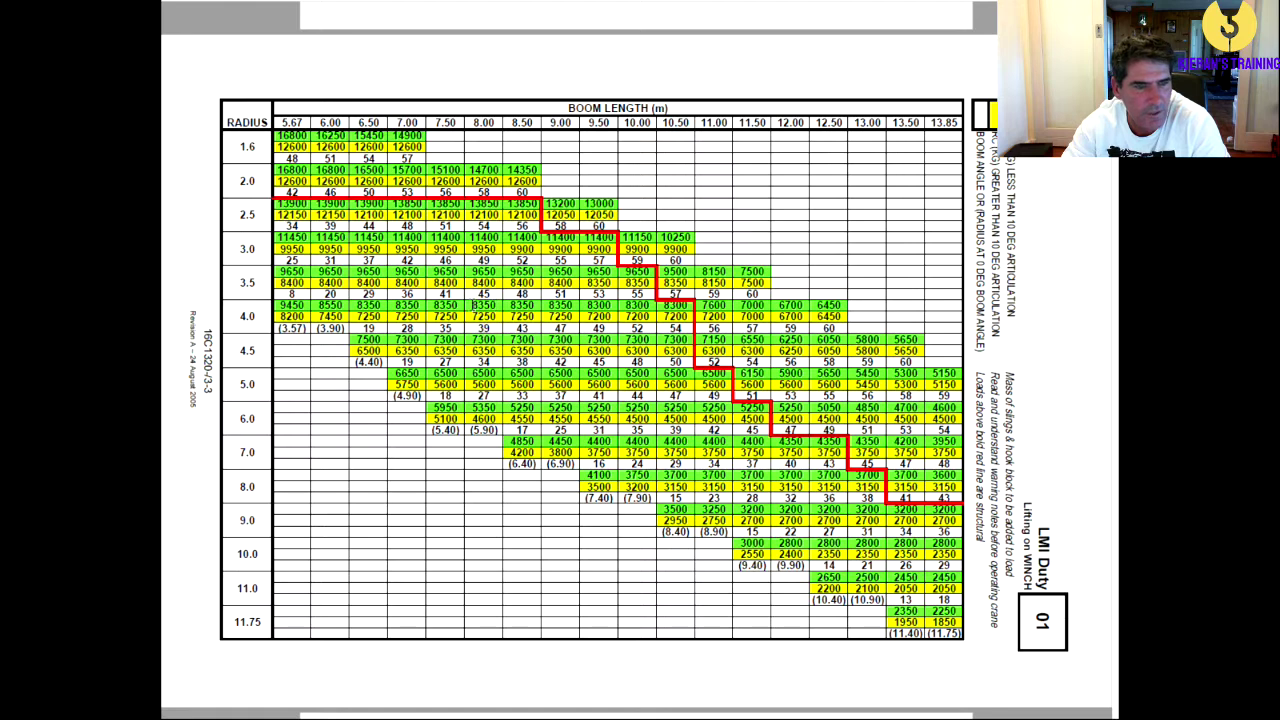
{"action": "left_click_drag", "start_coordinate": [476, 306], "coordinate": [500, 306]}
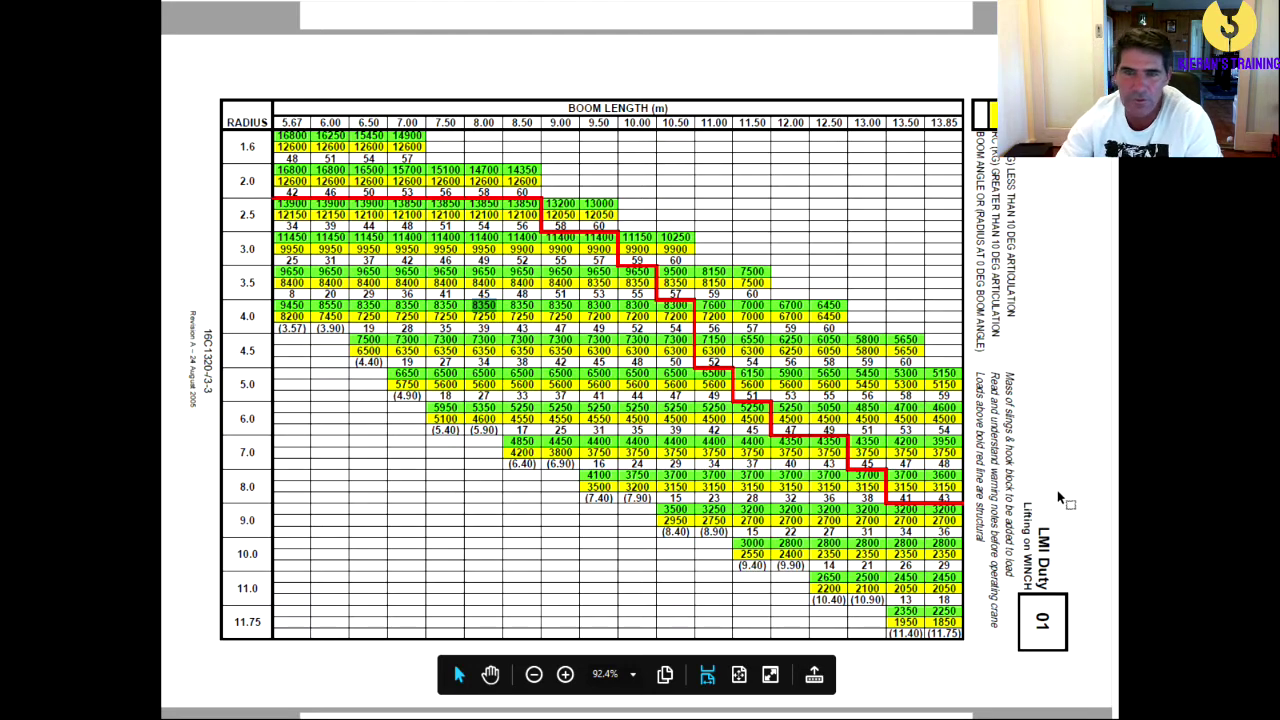
{"action": "scroll", "coordinate": [1074, 366], "scroll_direction": "up", "scroll_amount": 2}
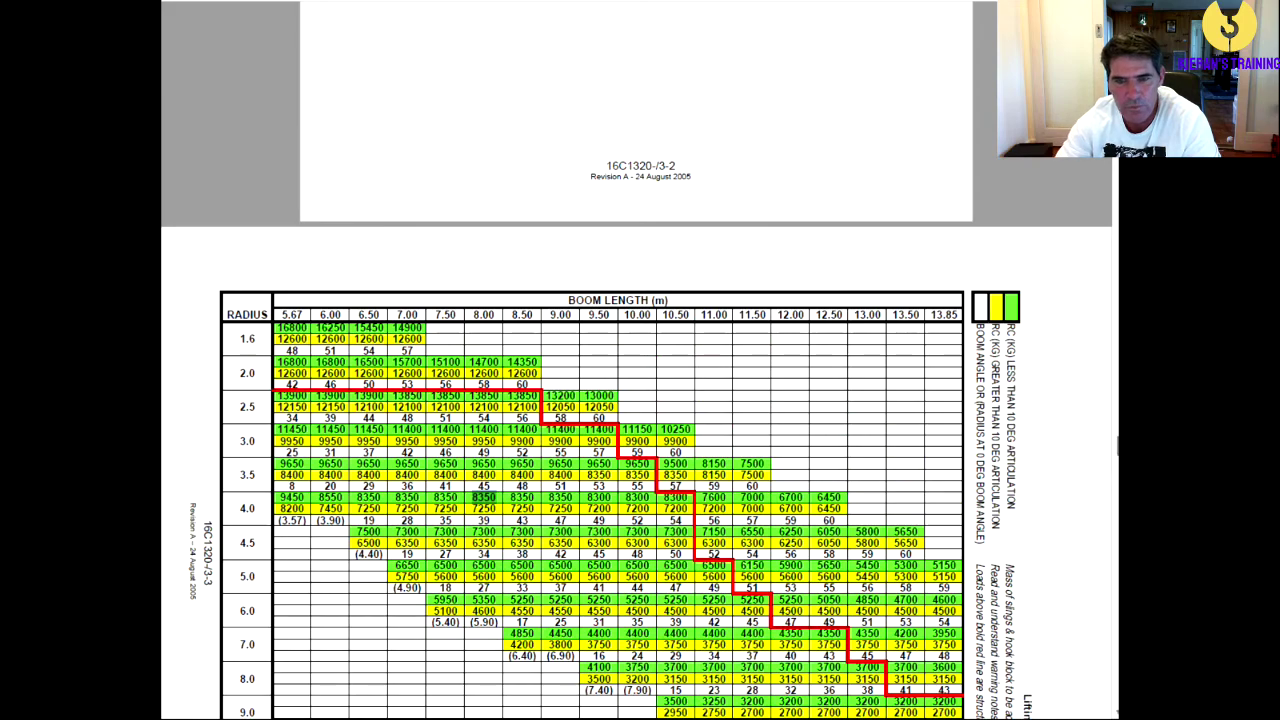
Scroll up to the Attachment Masses page showing the 15 kg hook and 180 kg block
{"action": "scroll", "coordinate": [1112, 383], "scroll_direction": "up", "scroll_amount": 10}
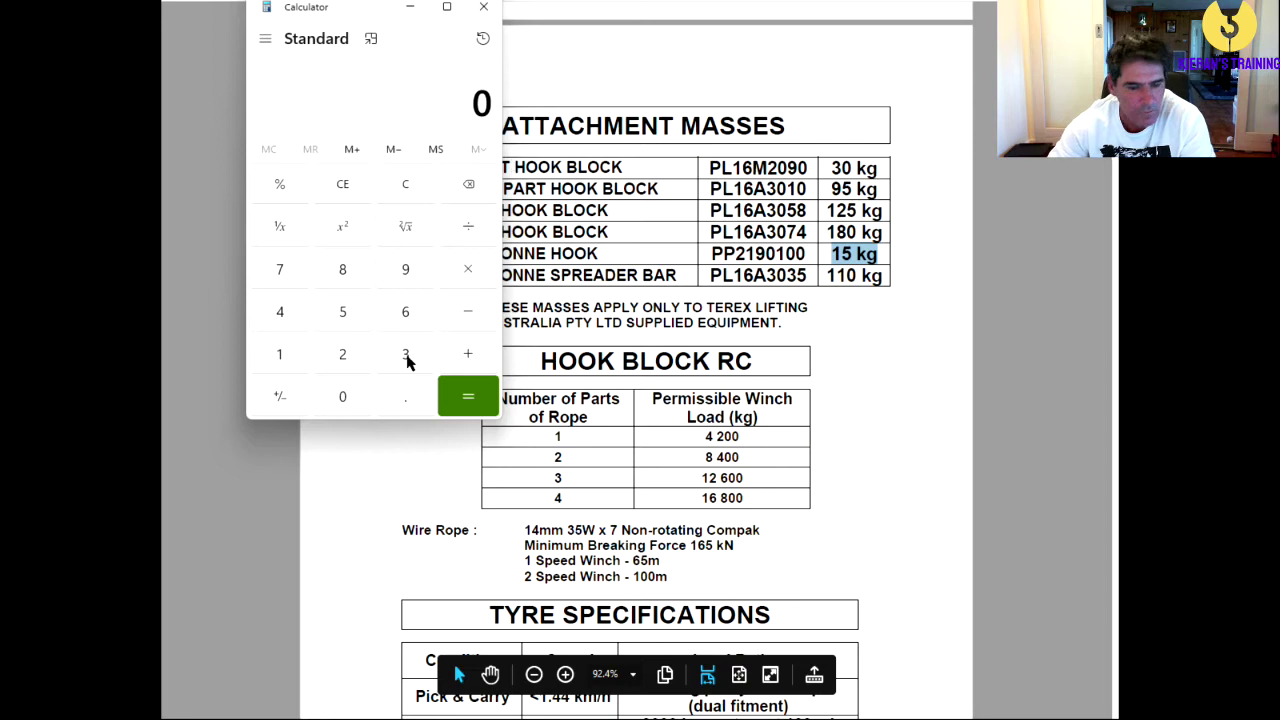
Subtract the 180 kg block mass from 8350 in Calculator, giving 8,170
{"action": "left_click", "coordinate": [357, 272]}
{"action": "left_click", "coordinate": [406, 352]}
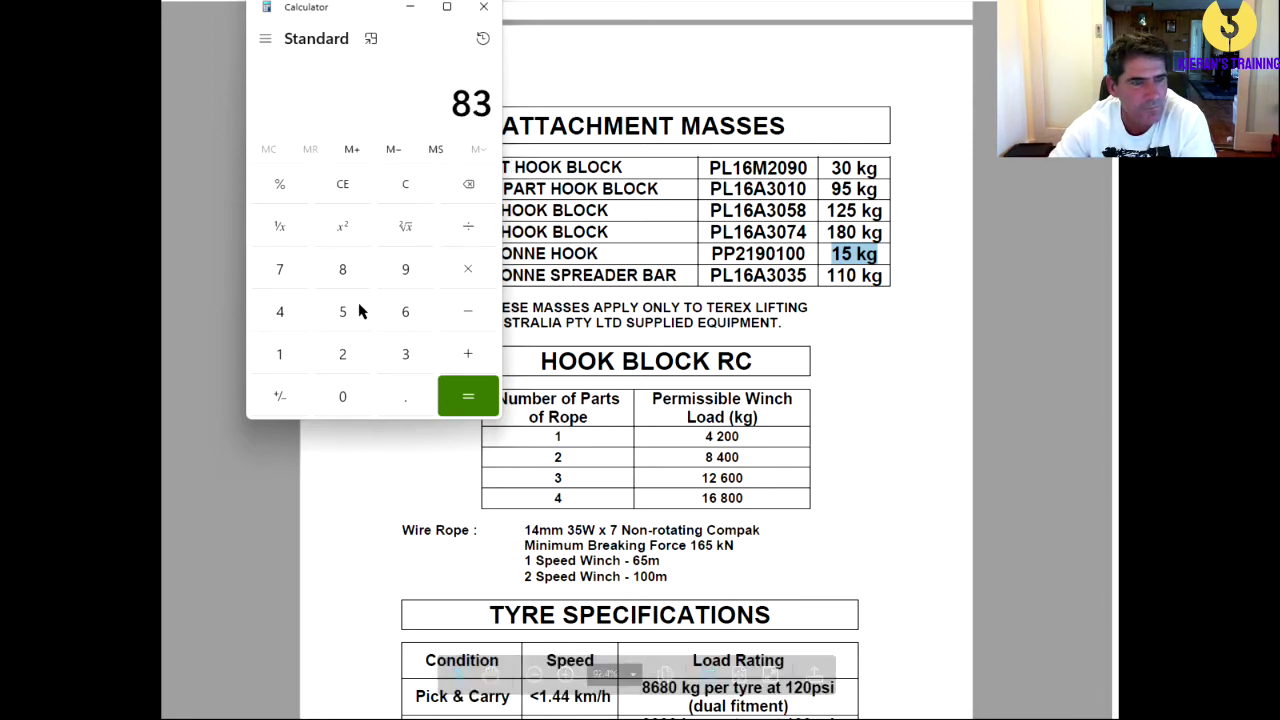
{"action": "left_click", "coordinate": [360, 311]}
{"action": "left_click", "coordinate": [345, 400]}
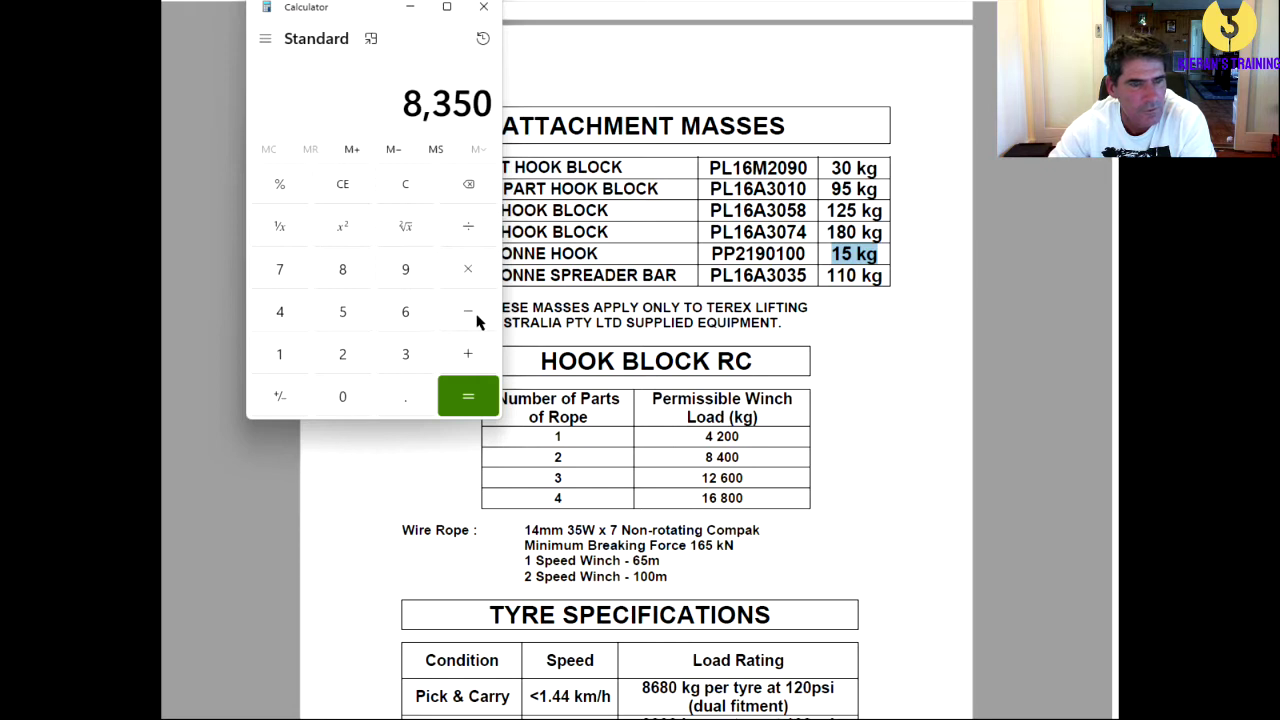
{"action": "left_click", "coordinate": [476, 318]}
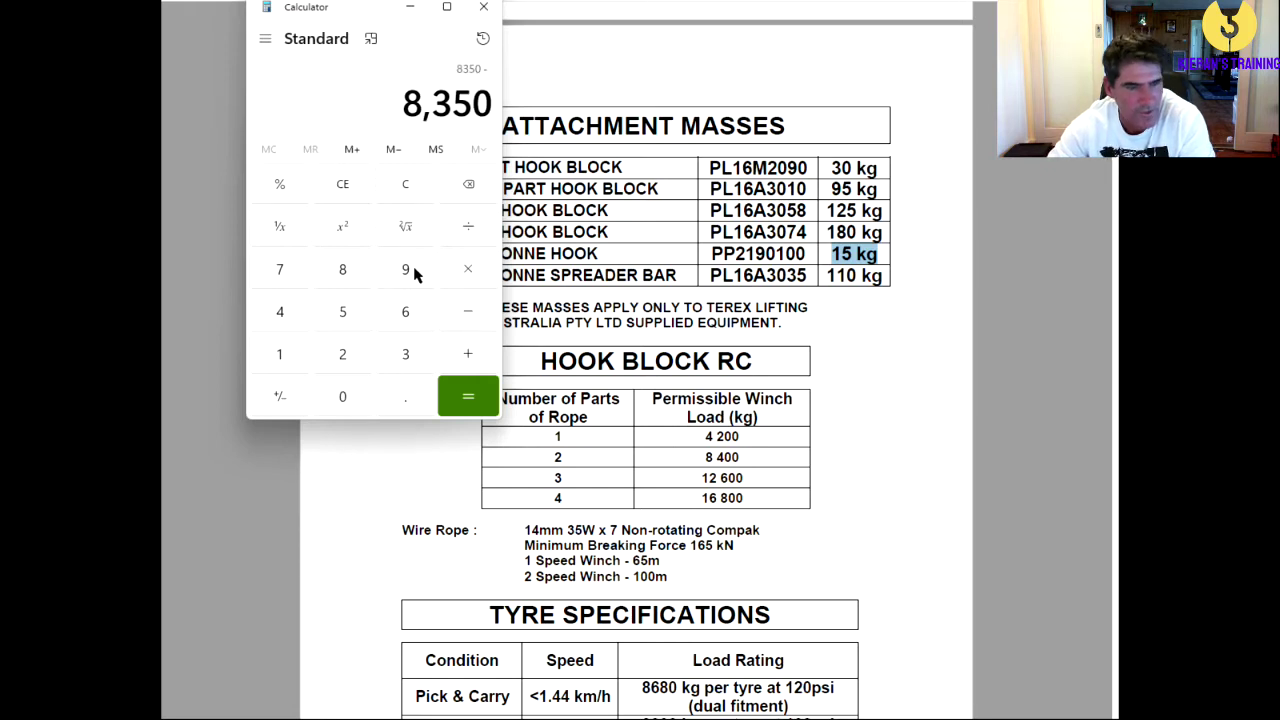
{"action": "left_click", "coordinate": [284, 358]}
{"action": "left_click", "coordinate": [346, 274]}
{"action": "left_click", "coordinate": [345, 399]}
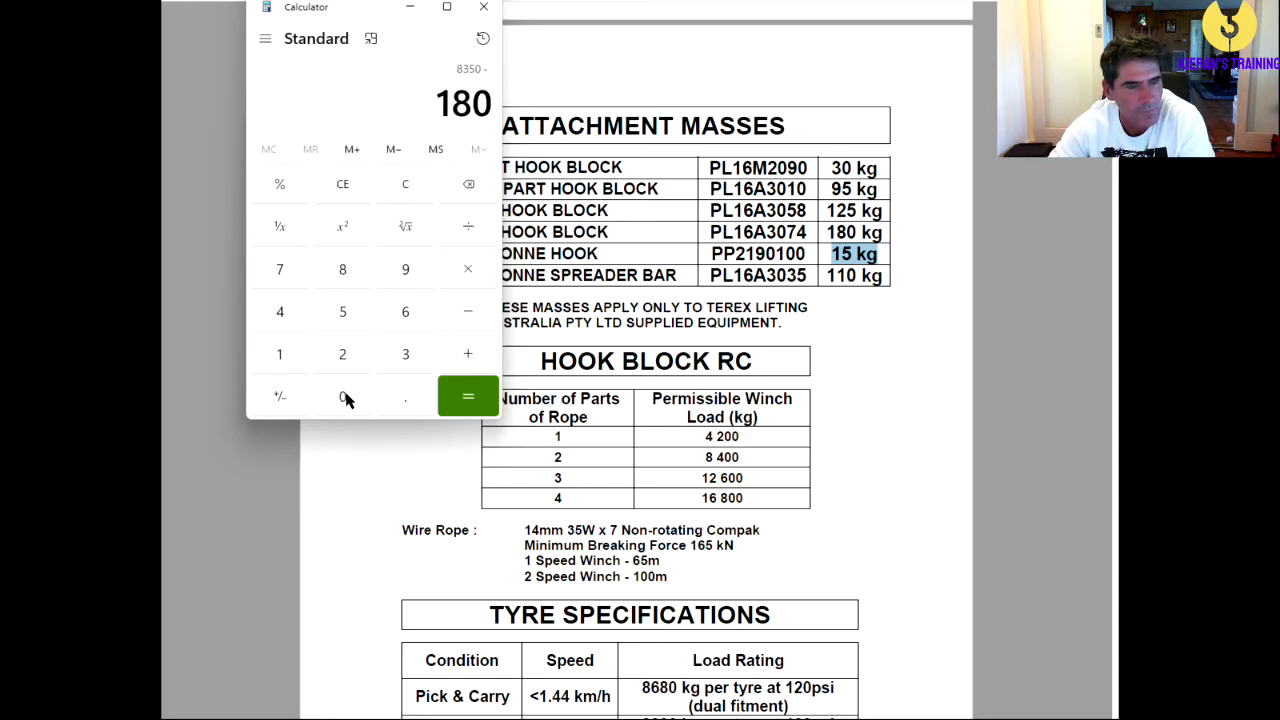
{"action": "left_click", "coordinate": [469, 318]}
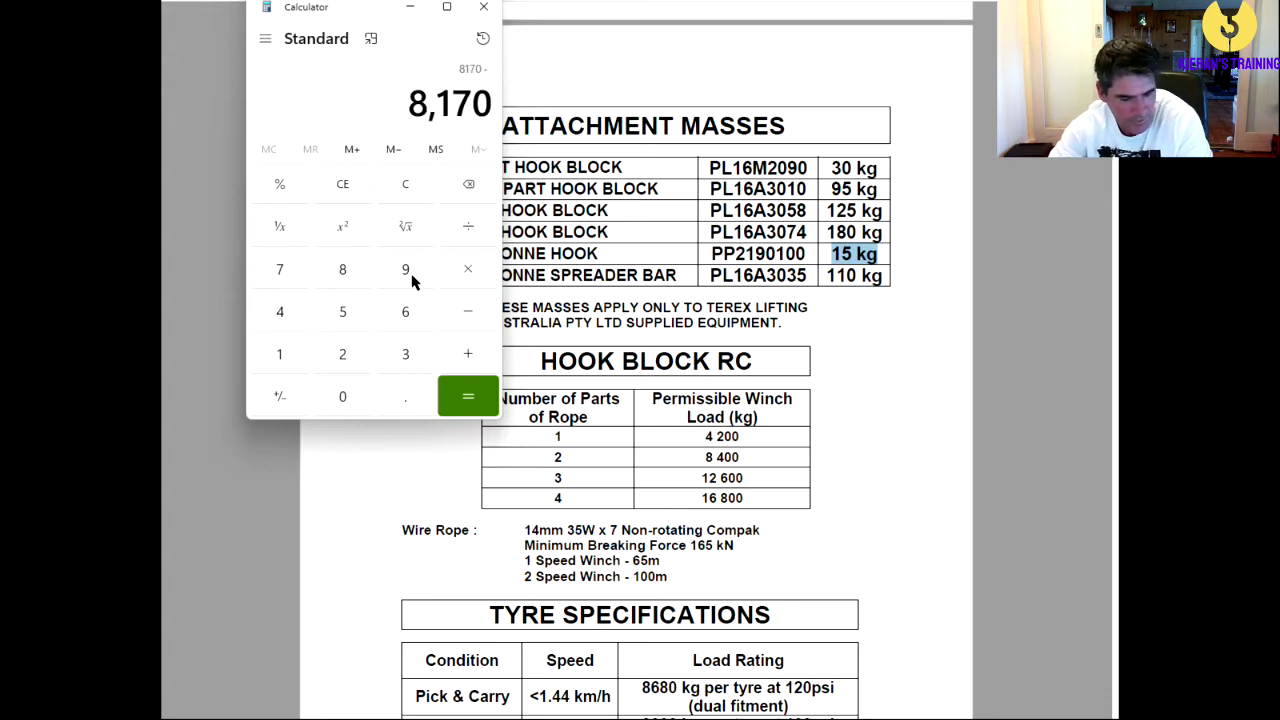
Subtract the 15 kg hook mass from 8,170 to get 8,155
{"action": "left_click", "coordinate": [296, 352]}
{"action": "left_click", "coordinate": [342, 316]}
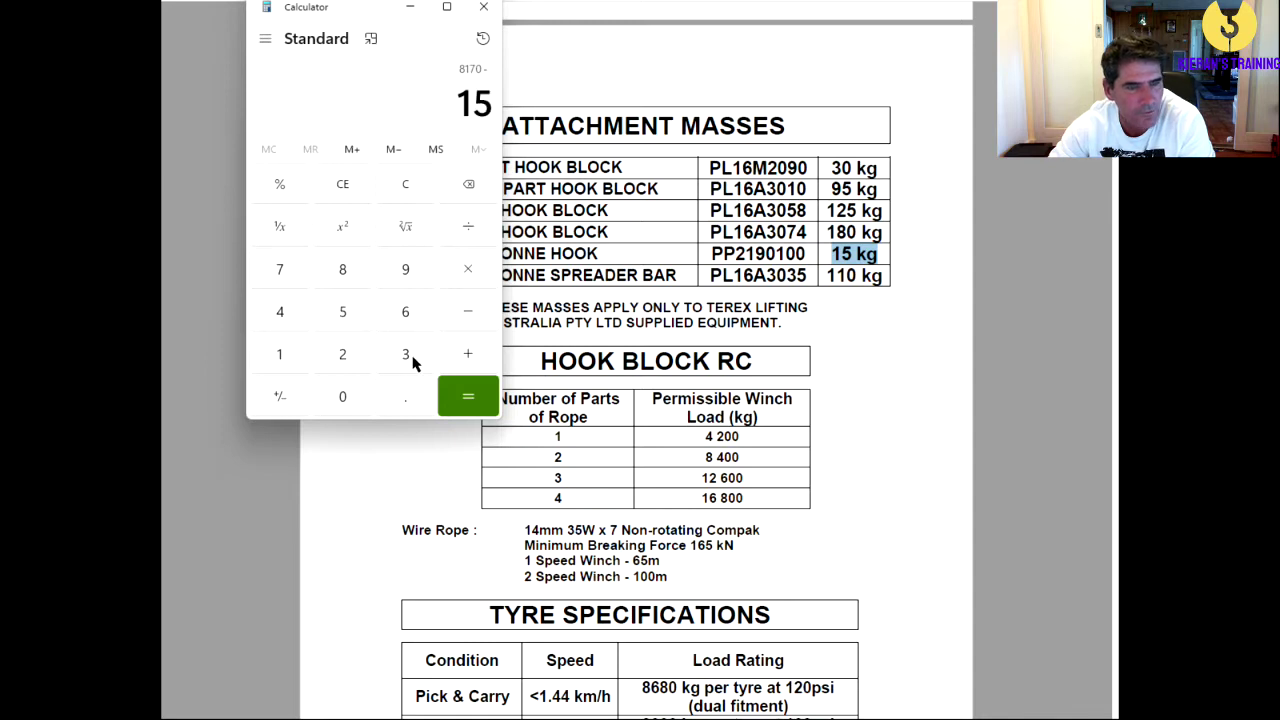
{"action": "left_click", "coordinate": [458, 396]}
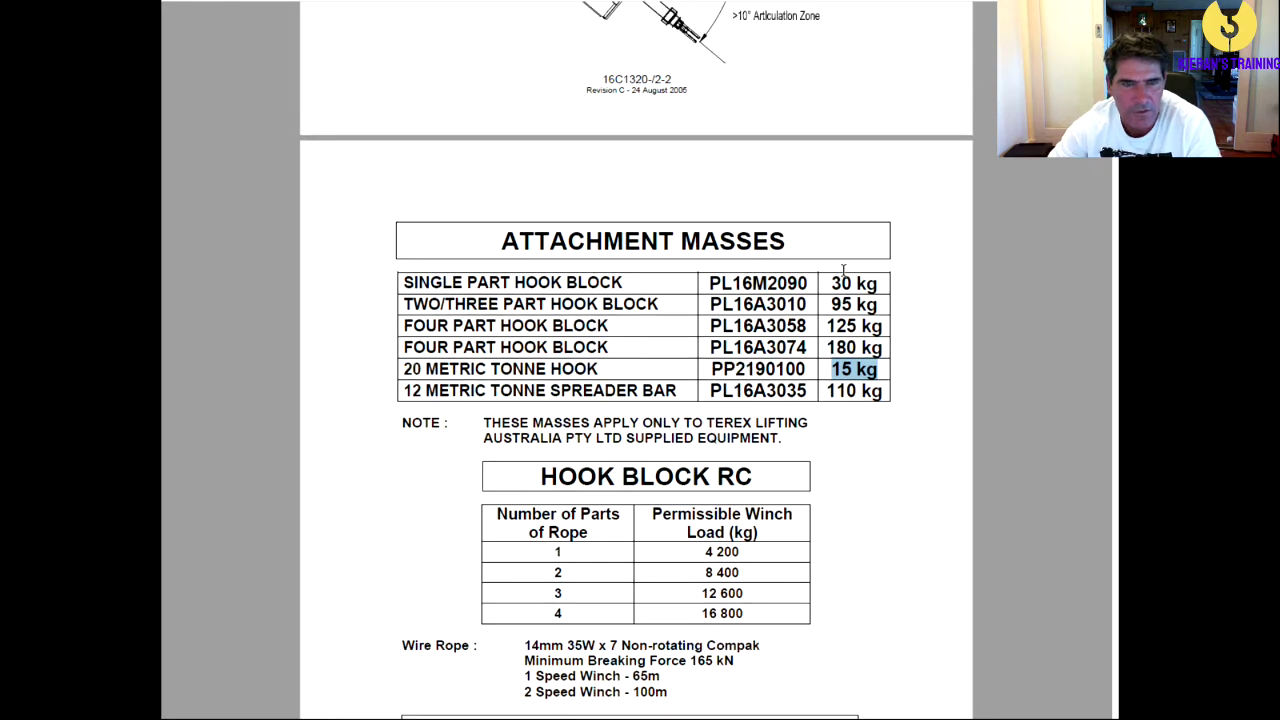
Scroll up to the Section 2 Operations page listing the deration chart
{"action": "scroll", "coordinate": [843, 270], "scroll_direction": "up", "scroll_amount": 20}
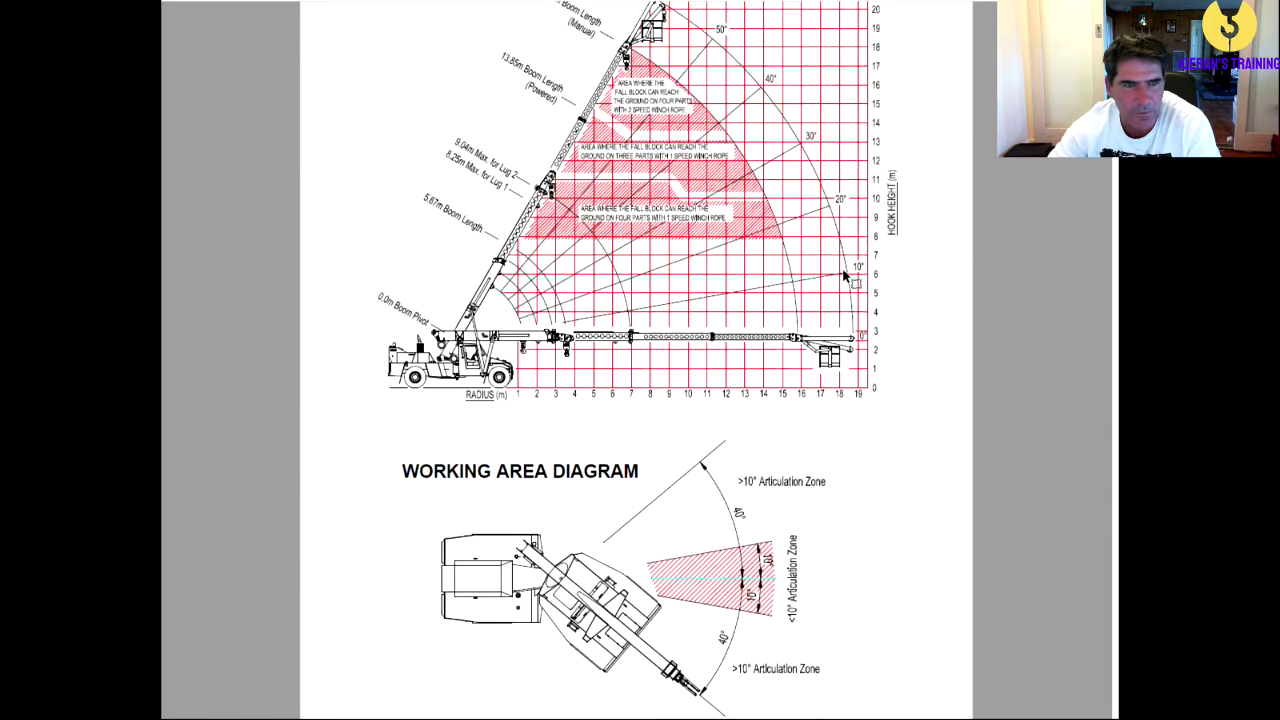
{"action": "scroll", "coordinate": [845, 276], "scroll_direction": "up", "scroll_amount": 20}
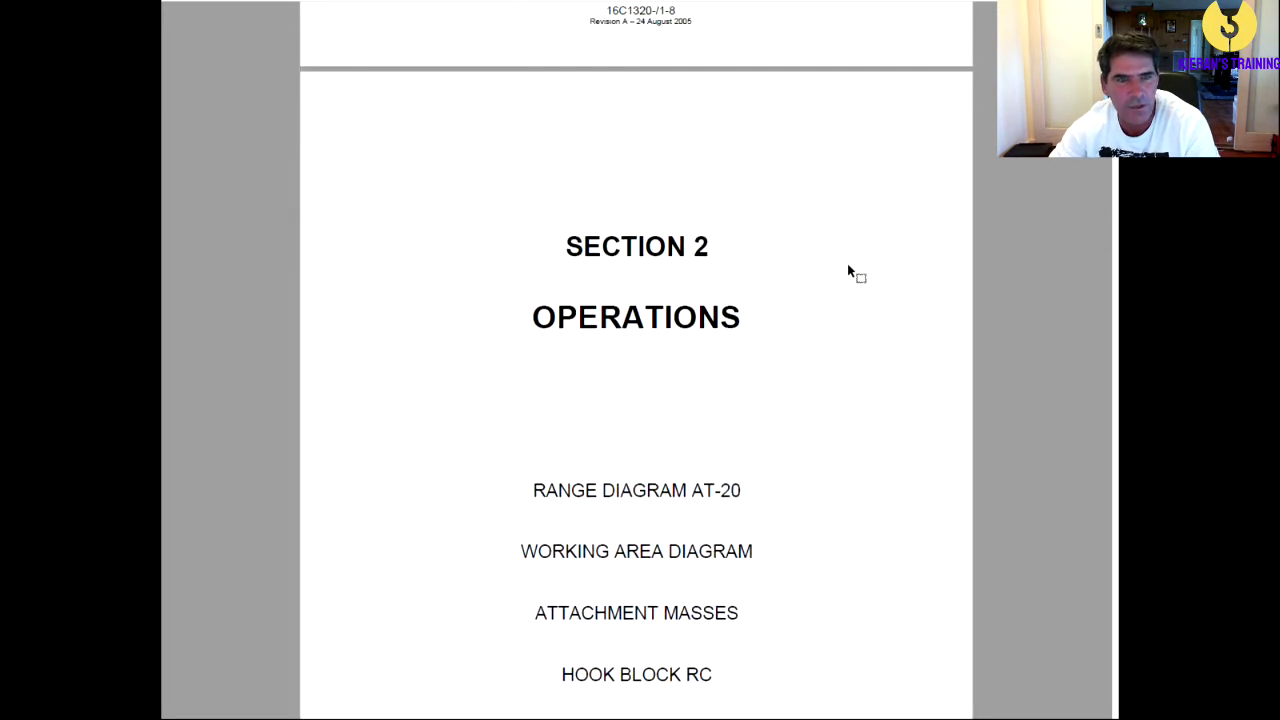
{"action": "scroll", "coordinate": [848, 270], "scroll_direction": "up", "scroll_amount": 20}
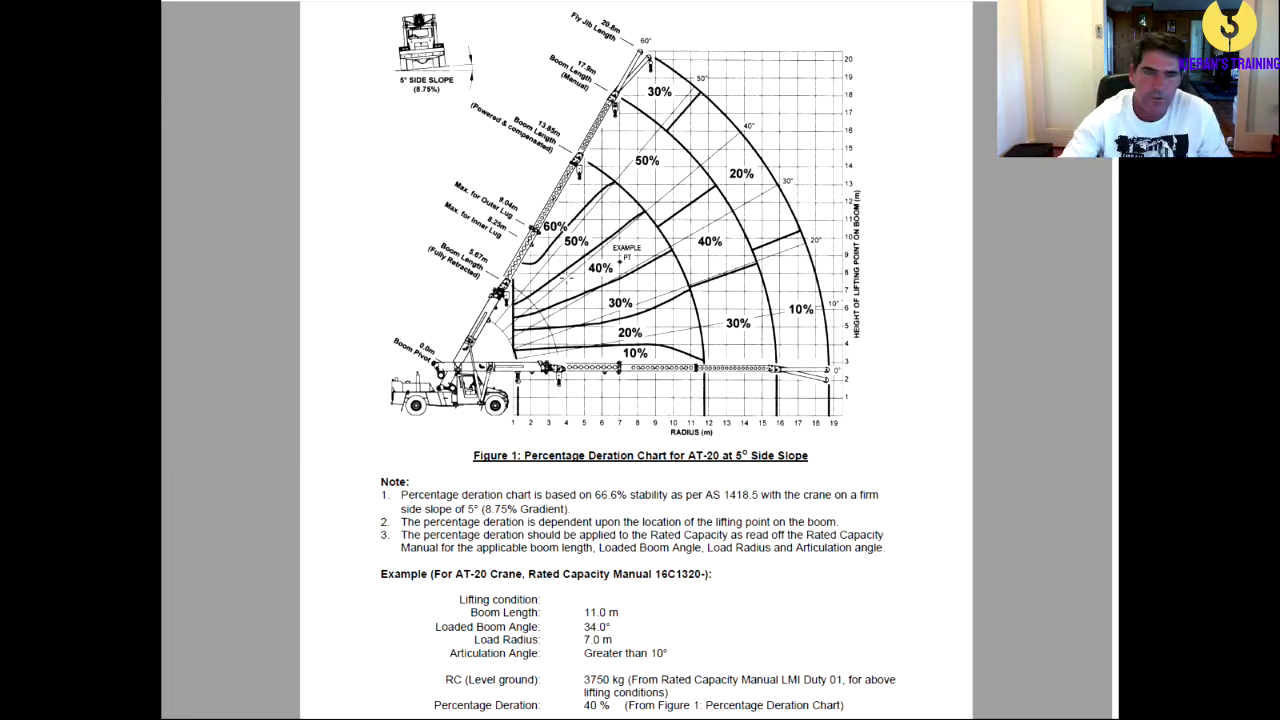
Scroll down to the RC 5° side slope example: 3750 kg less 40% gives 2250 kg
{"action": "scroll", "coordinate": [552, 284], "scroll_direction": "down", "scroll_amount": 3}
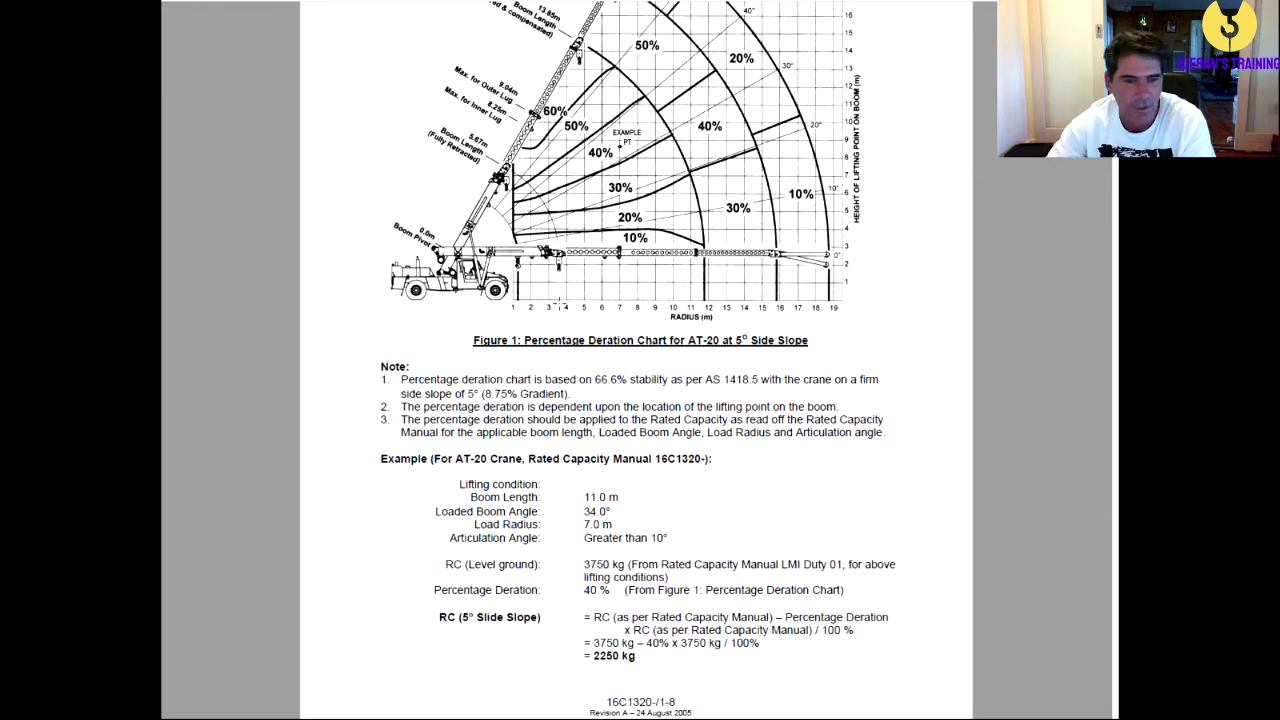
{"action": "scroll", "coordinate": [496, 358], "scroll_direction": "down", "scroll_amount": 3}
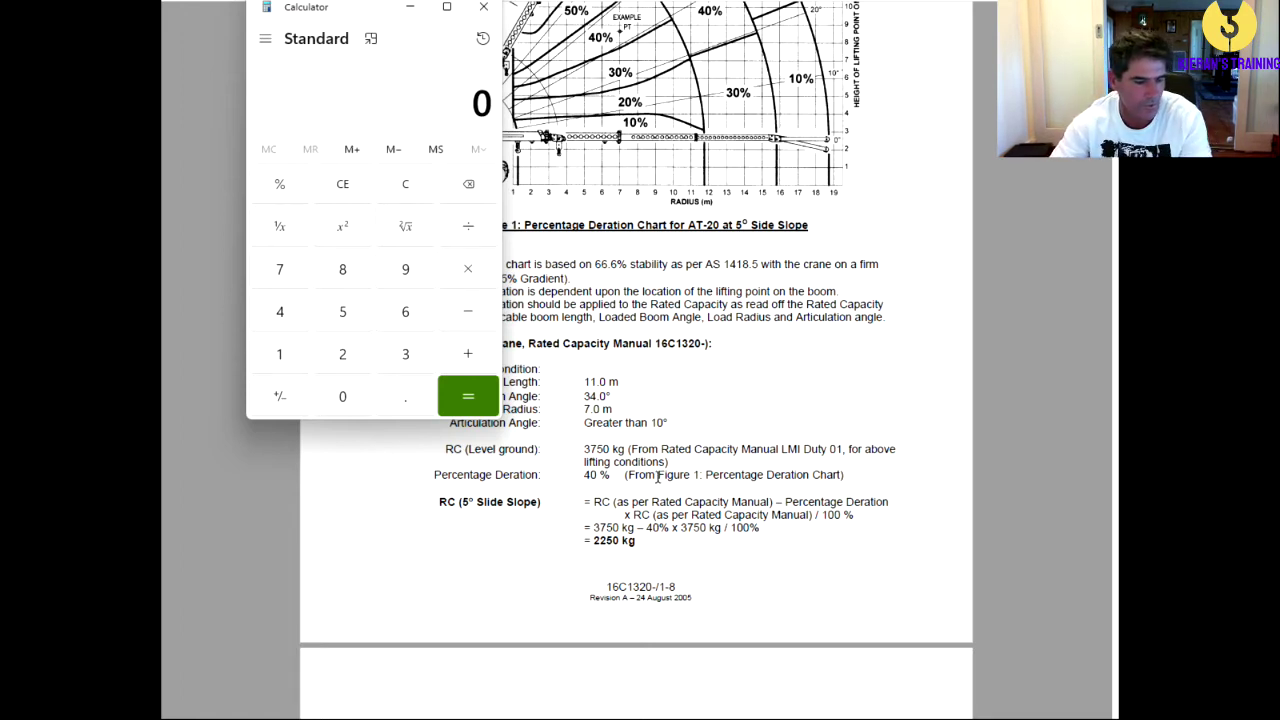
Apply the 40% deration with 8350 × 0.6 = 5,010, then clear Calculator to 0
{"action": "left_click", "coordinate": [342, 272]}
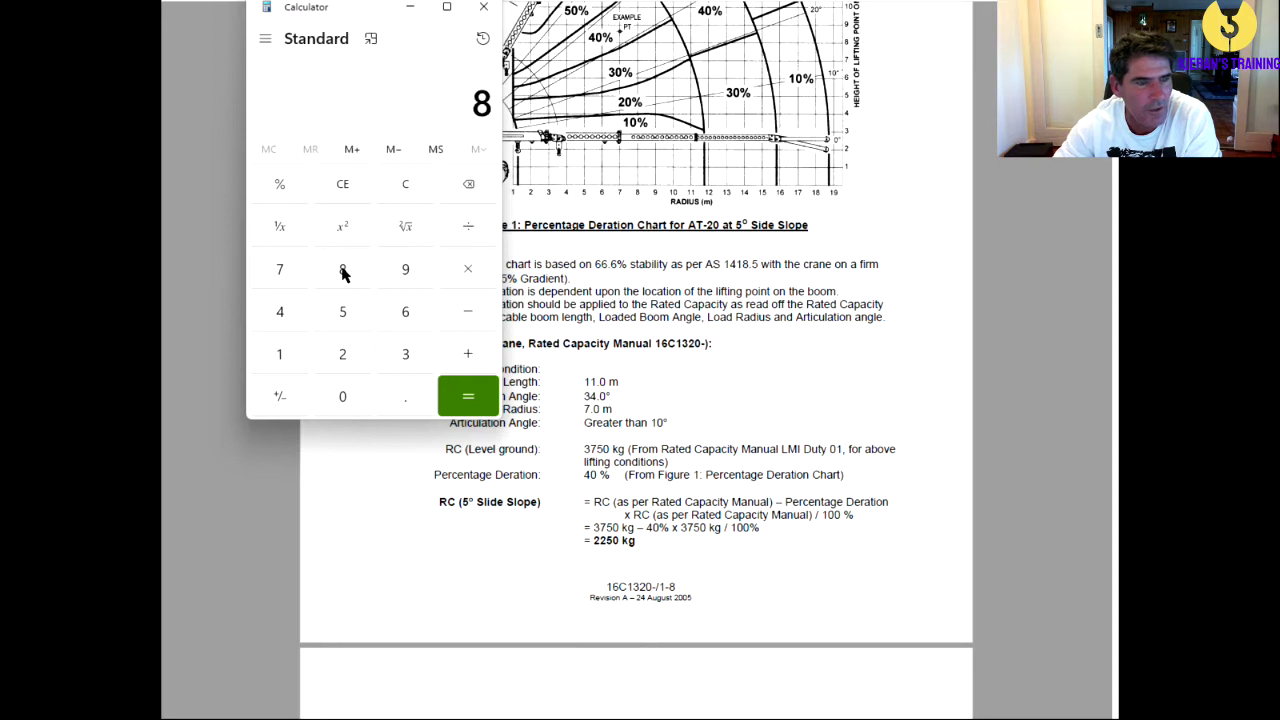
{"action": "left_click", "coordinate": [406, 356]}
{"action": "left_click", "coordinate": [345, 313]}
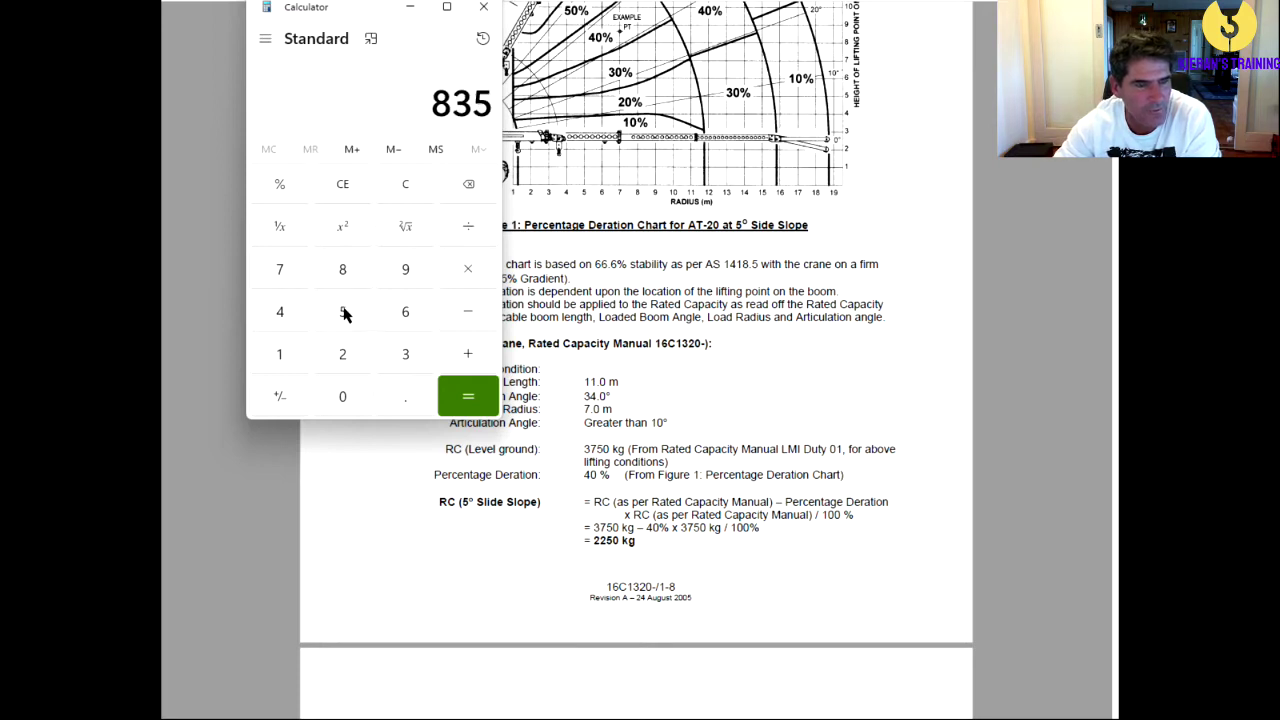
{"action": "left_click", "coordinate": [350, 405]}
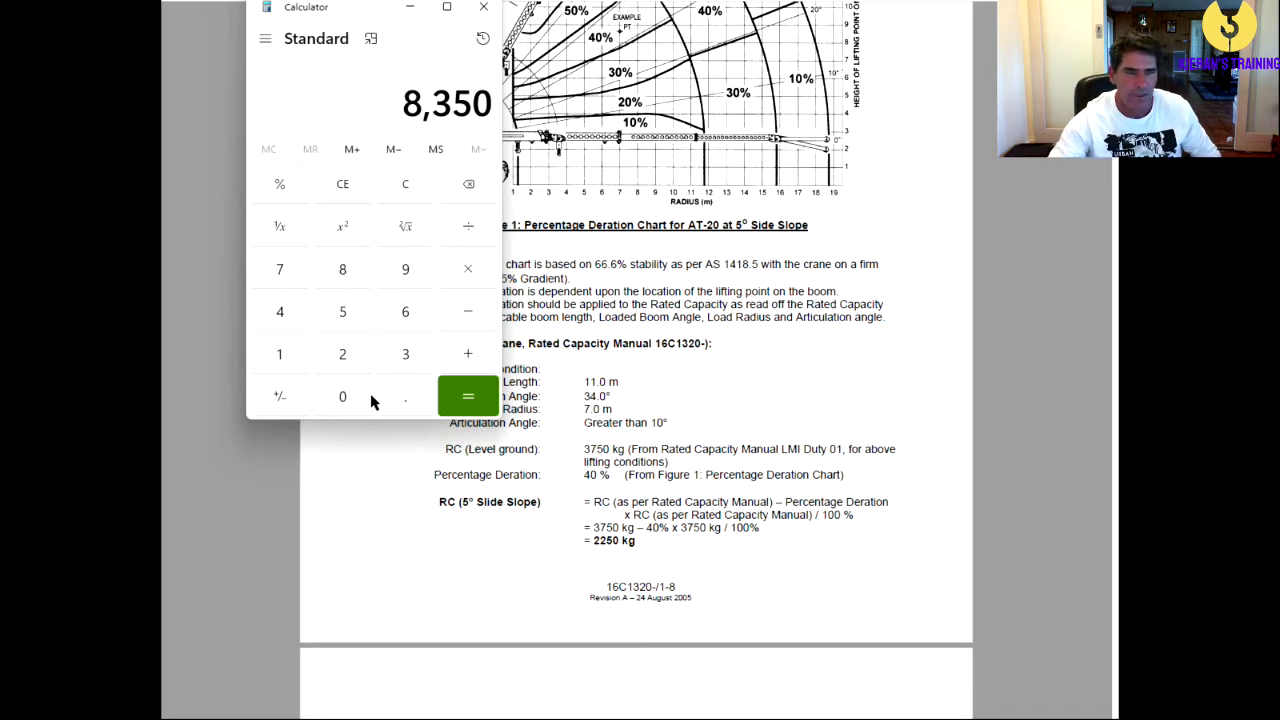
{"action": "left_click", "coordinate": [470, 275]}
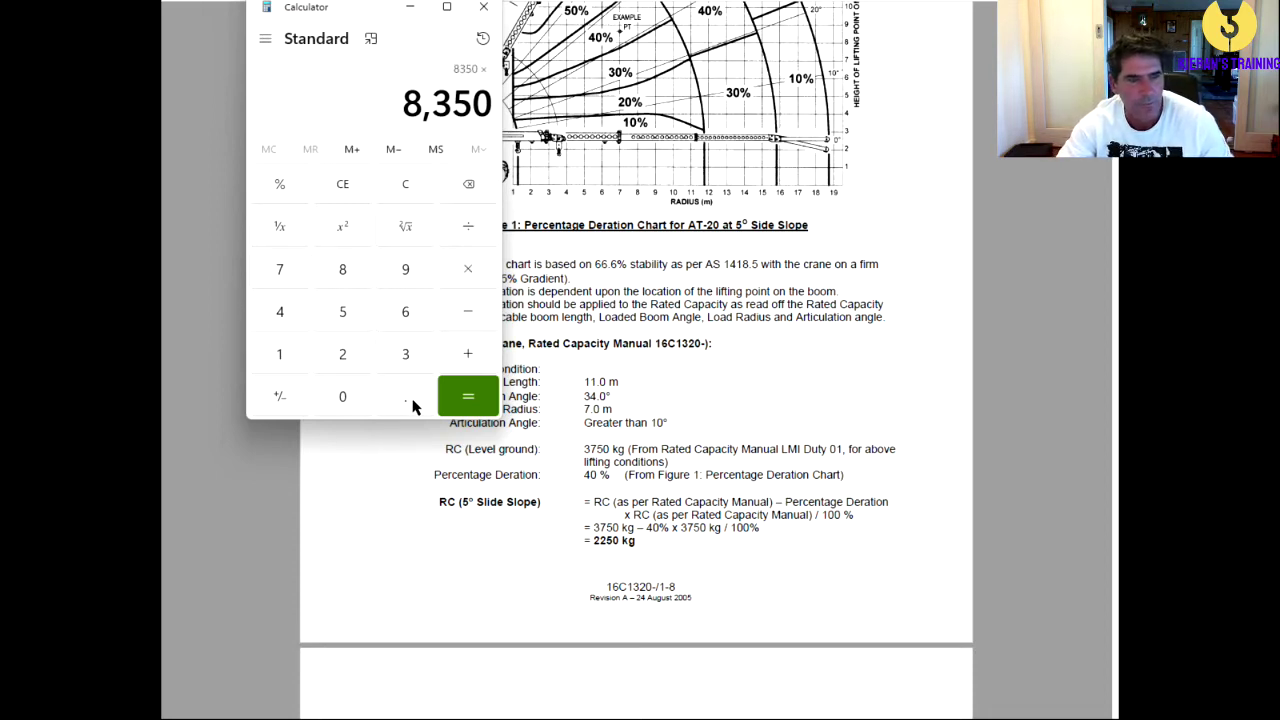
{"action": "left_click", "coordinate": [416, 402]}
{"action": "left_click", "coordinate": [403, 316]}
{"action": "left_click", "coordinate": [467, 400]}
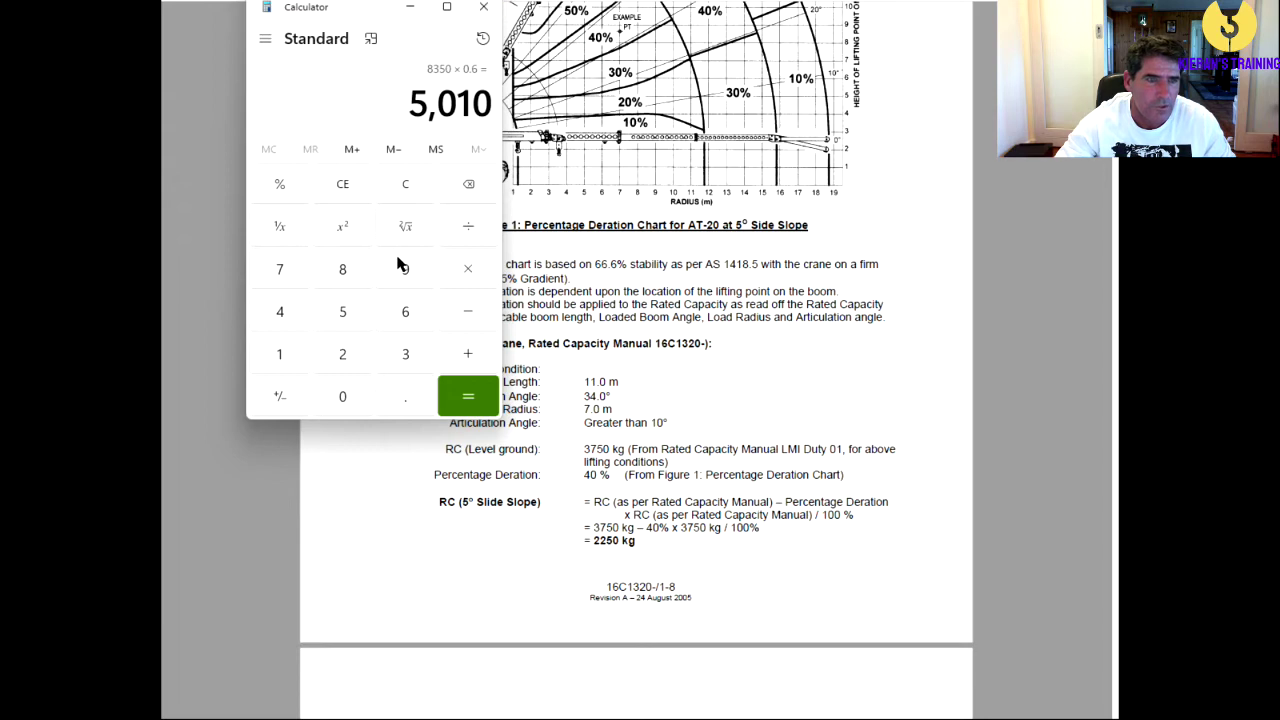
{"action": "left_click", "coordinate": [391, 183]}
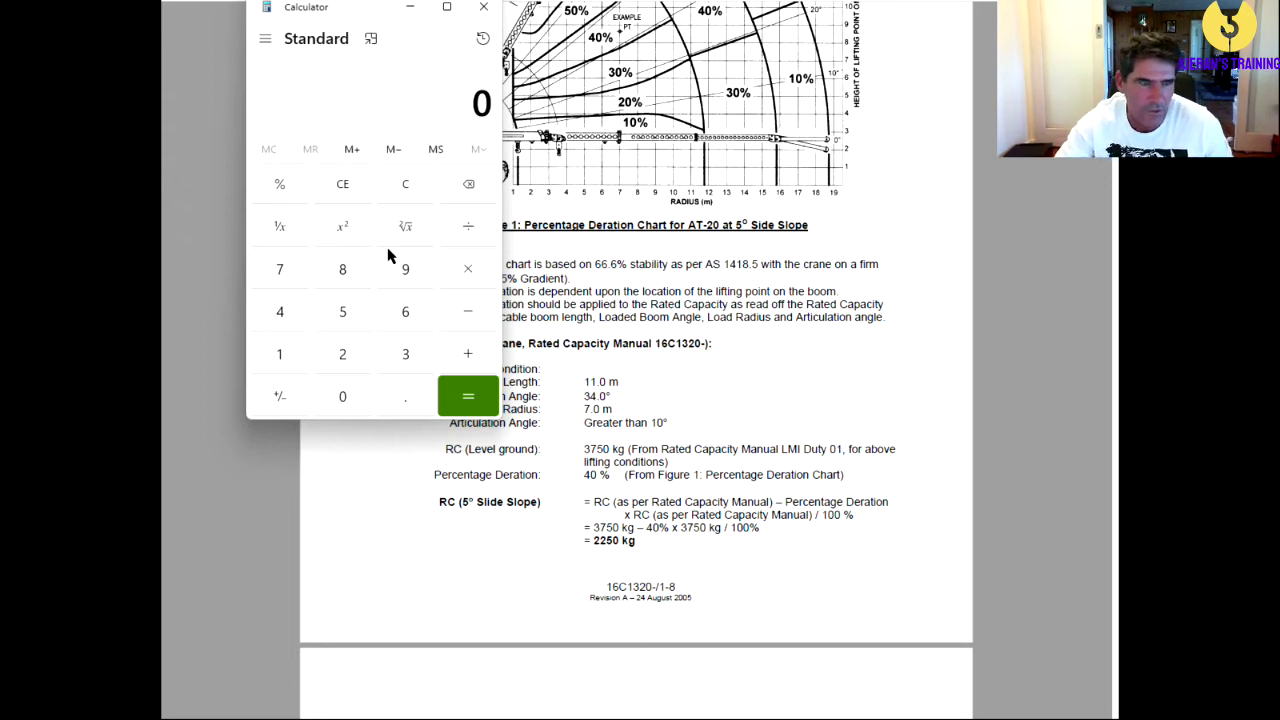
Apply the 40% deration to the 7,250 kg rating: 7250 × 0.6 = 4,350
{"action": "left_click", "coordinate": [284, 279]}
{"action": "left_click", "coordinate": [347, 362]}
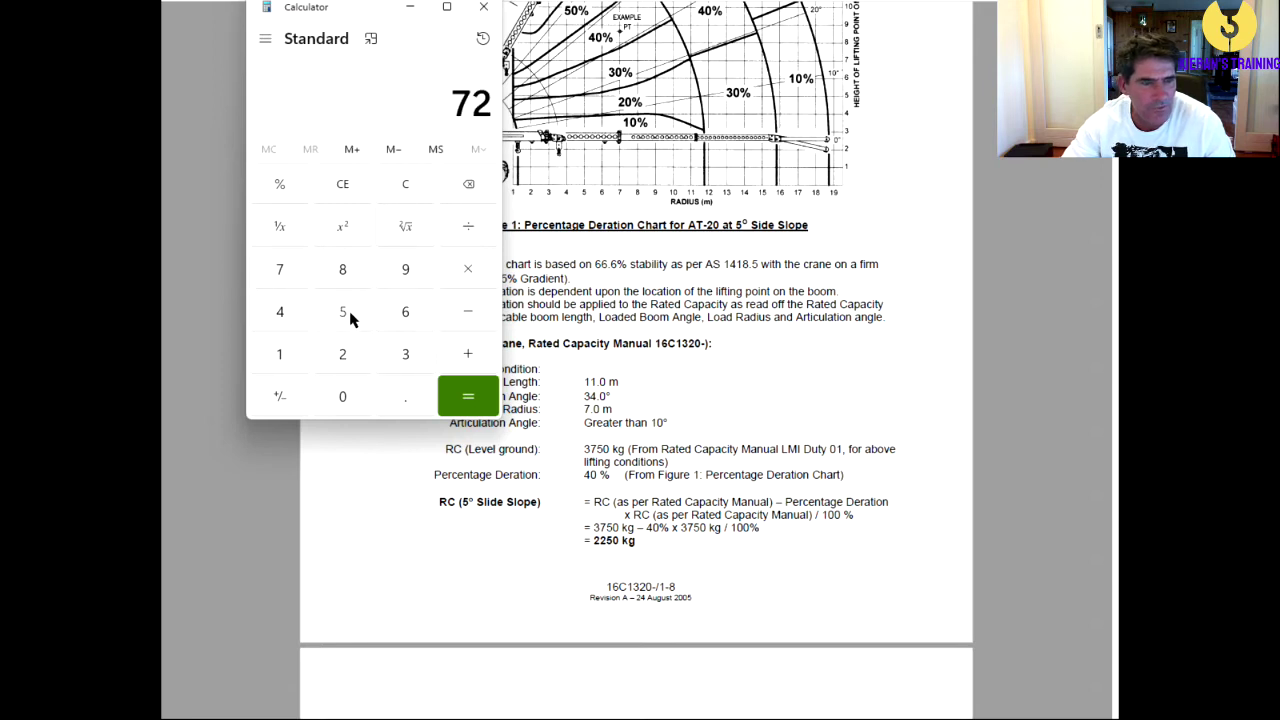
{"action": "left_click", "coordinate": [345, 312]}
{"action": "left_click", "coordinate": [345, 396]}
{"action": "left_click", "coordinate": [467, 272]}
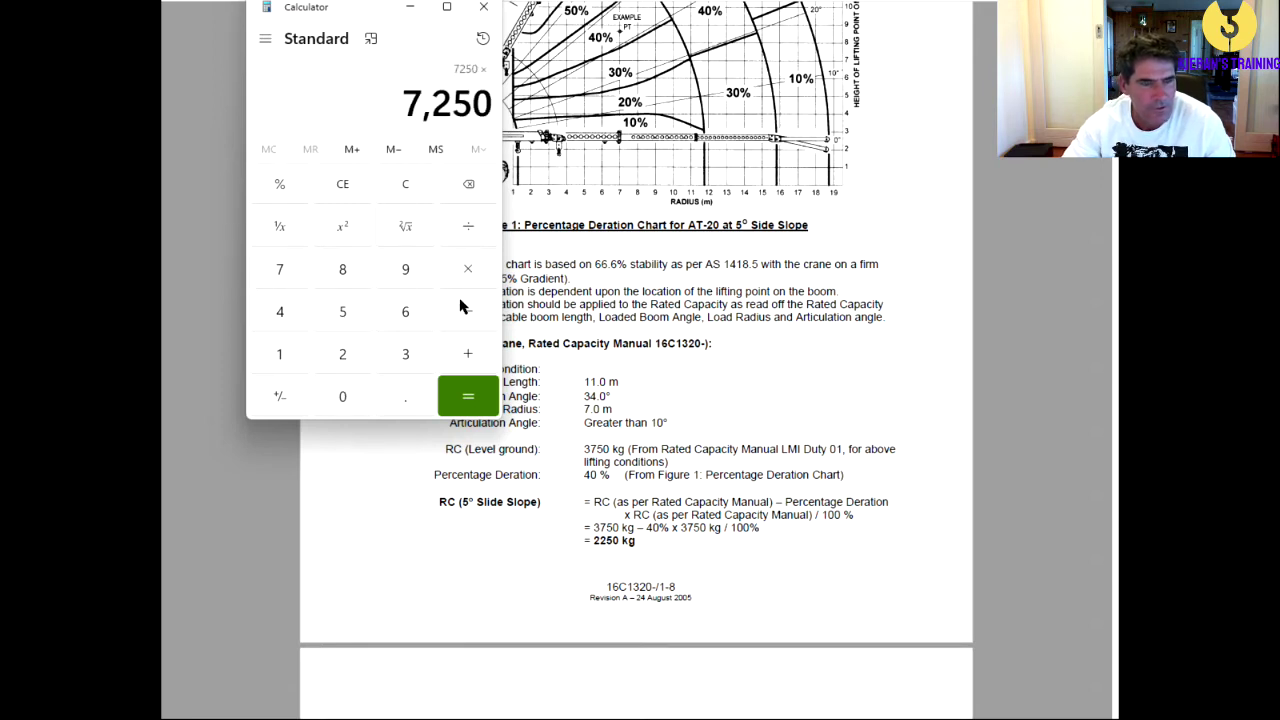
{"action": "left_click", "coordinate": [408, 403]}
{"action": "left_click", "coordinate": [406, 314]}
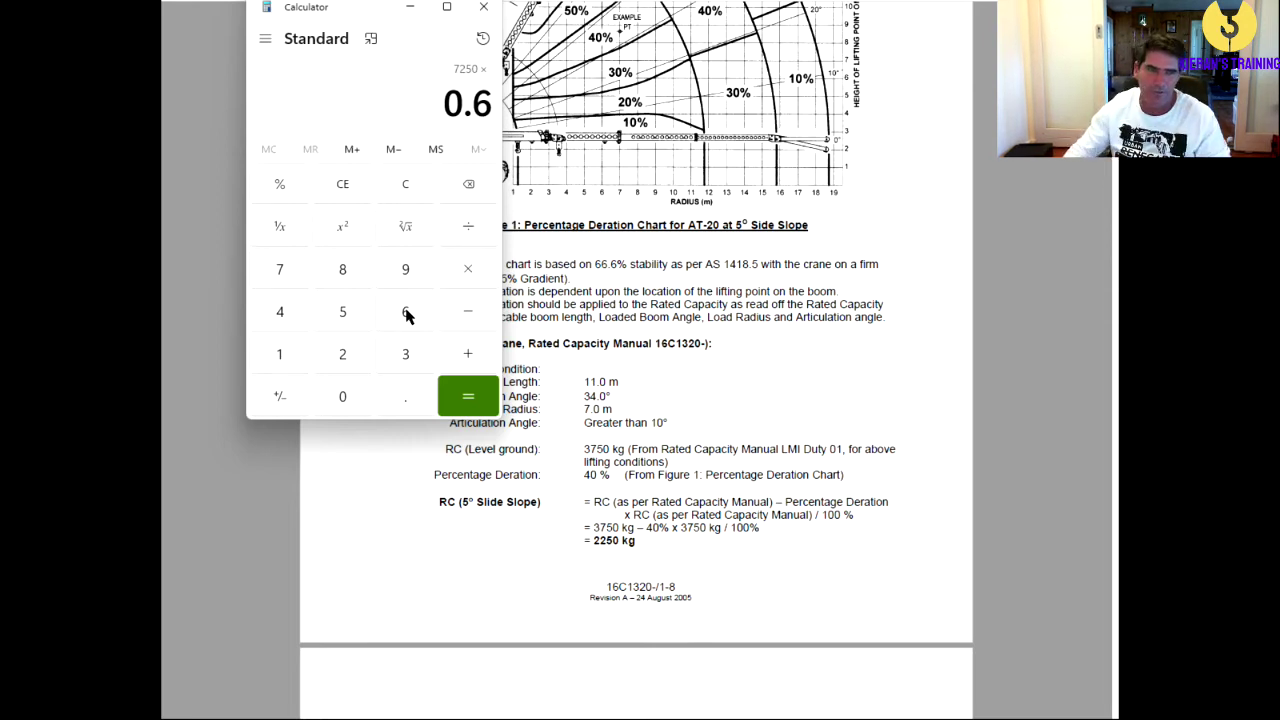
{"action": "left_click", "coordinate": [470, 400]}
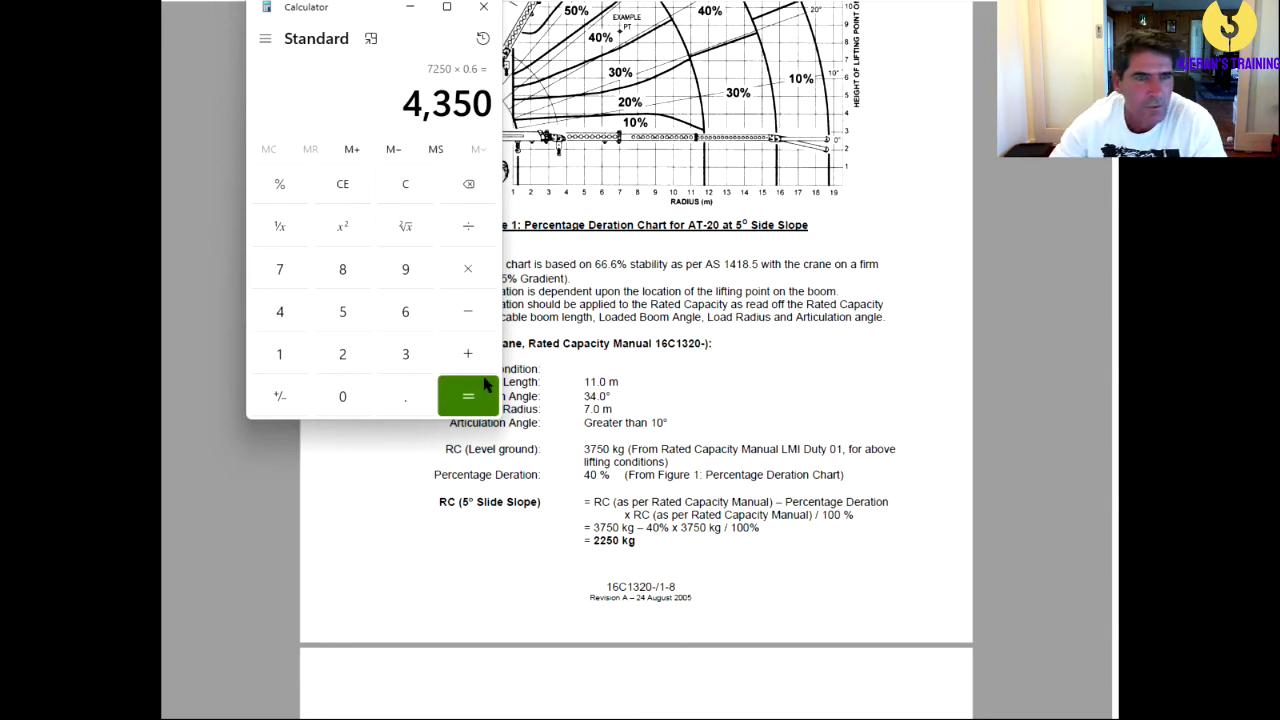
Close Calculator and scroll up to the full 5° side slope Percentage Deration Chart
{"action": "left_click", "coordinate": [484, 8]}
{"action": "scroll", "coordinate": [535, 110], "scroll_direction": "up", "scroll_amount": 2}
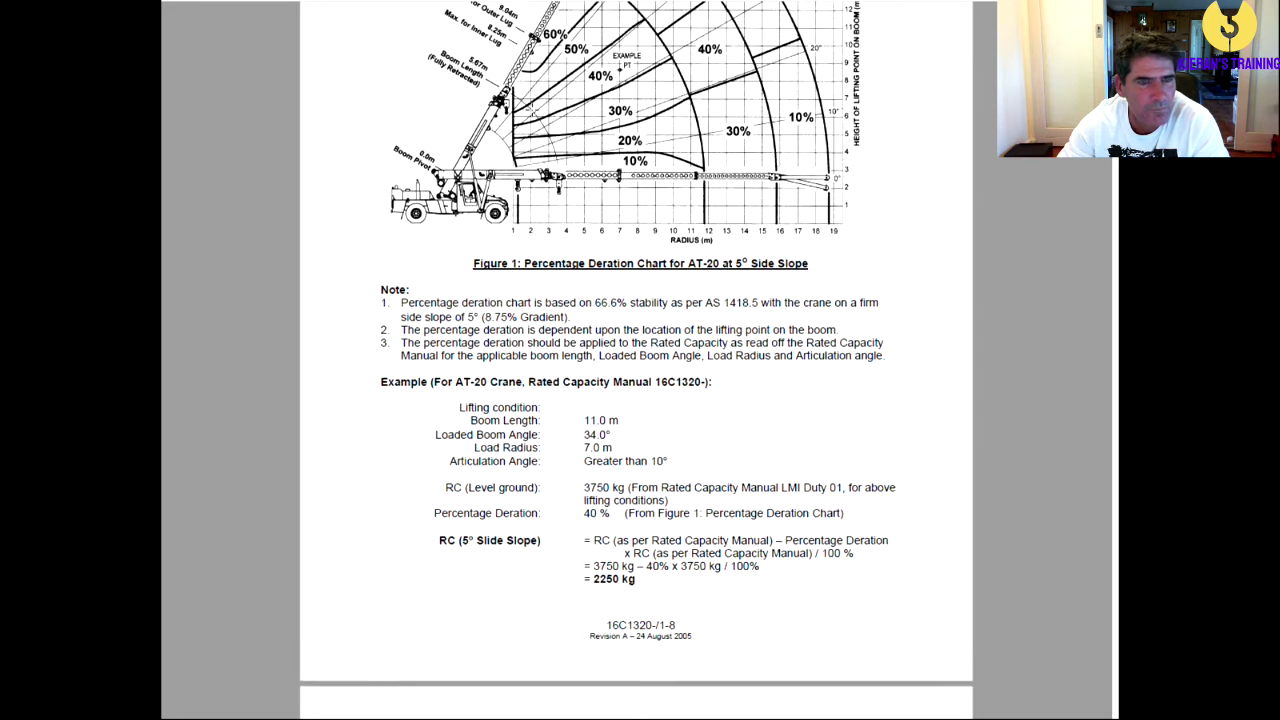